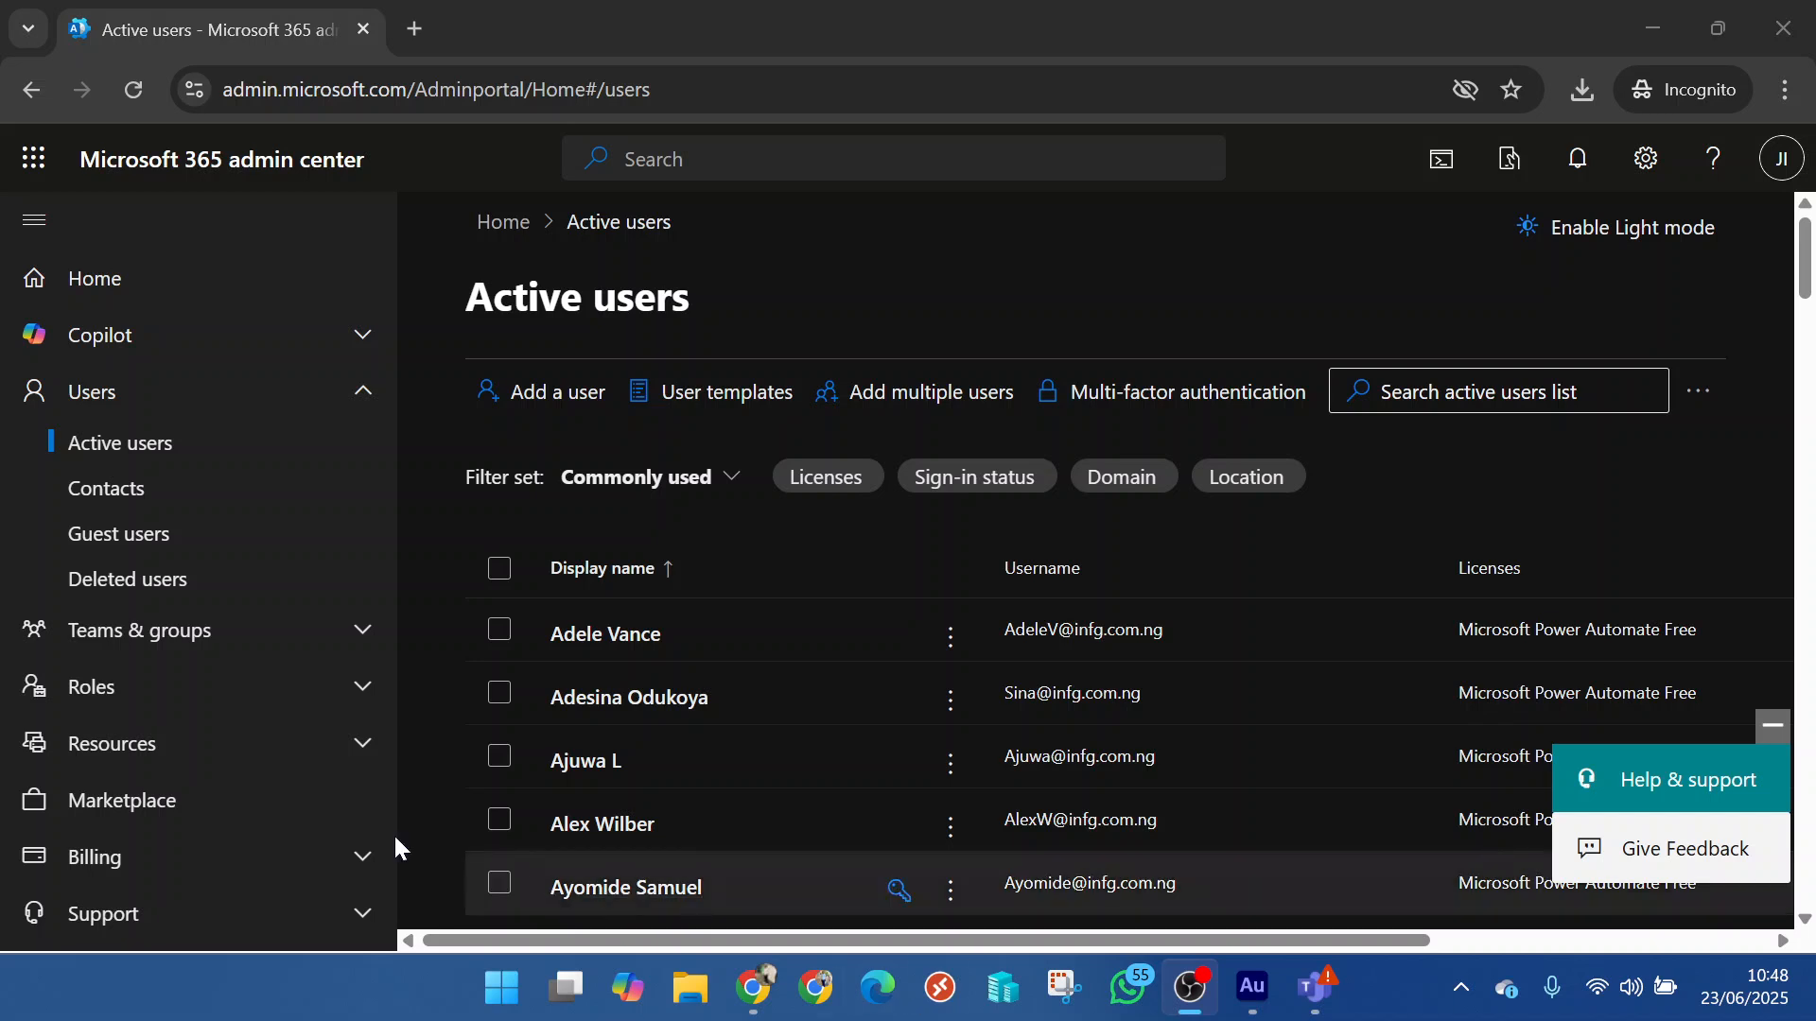
# - Start adding a contact in Contacts with first name Test1 and last name Tested
pyautogui.click(130, 490)
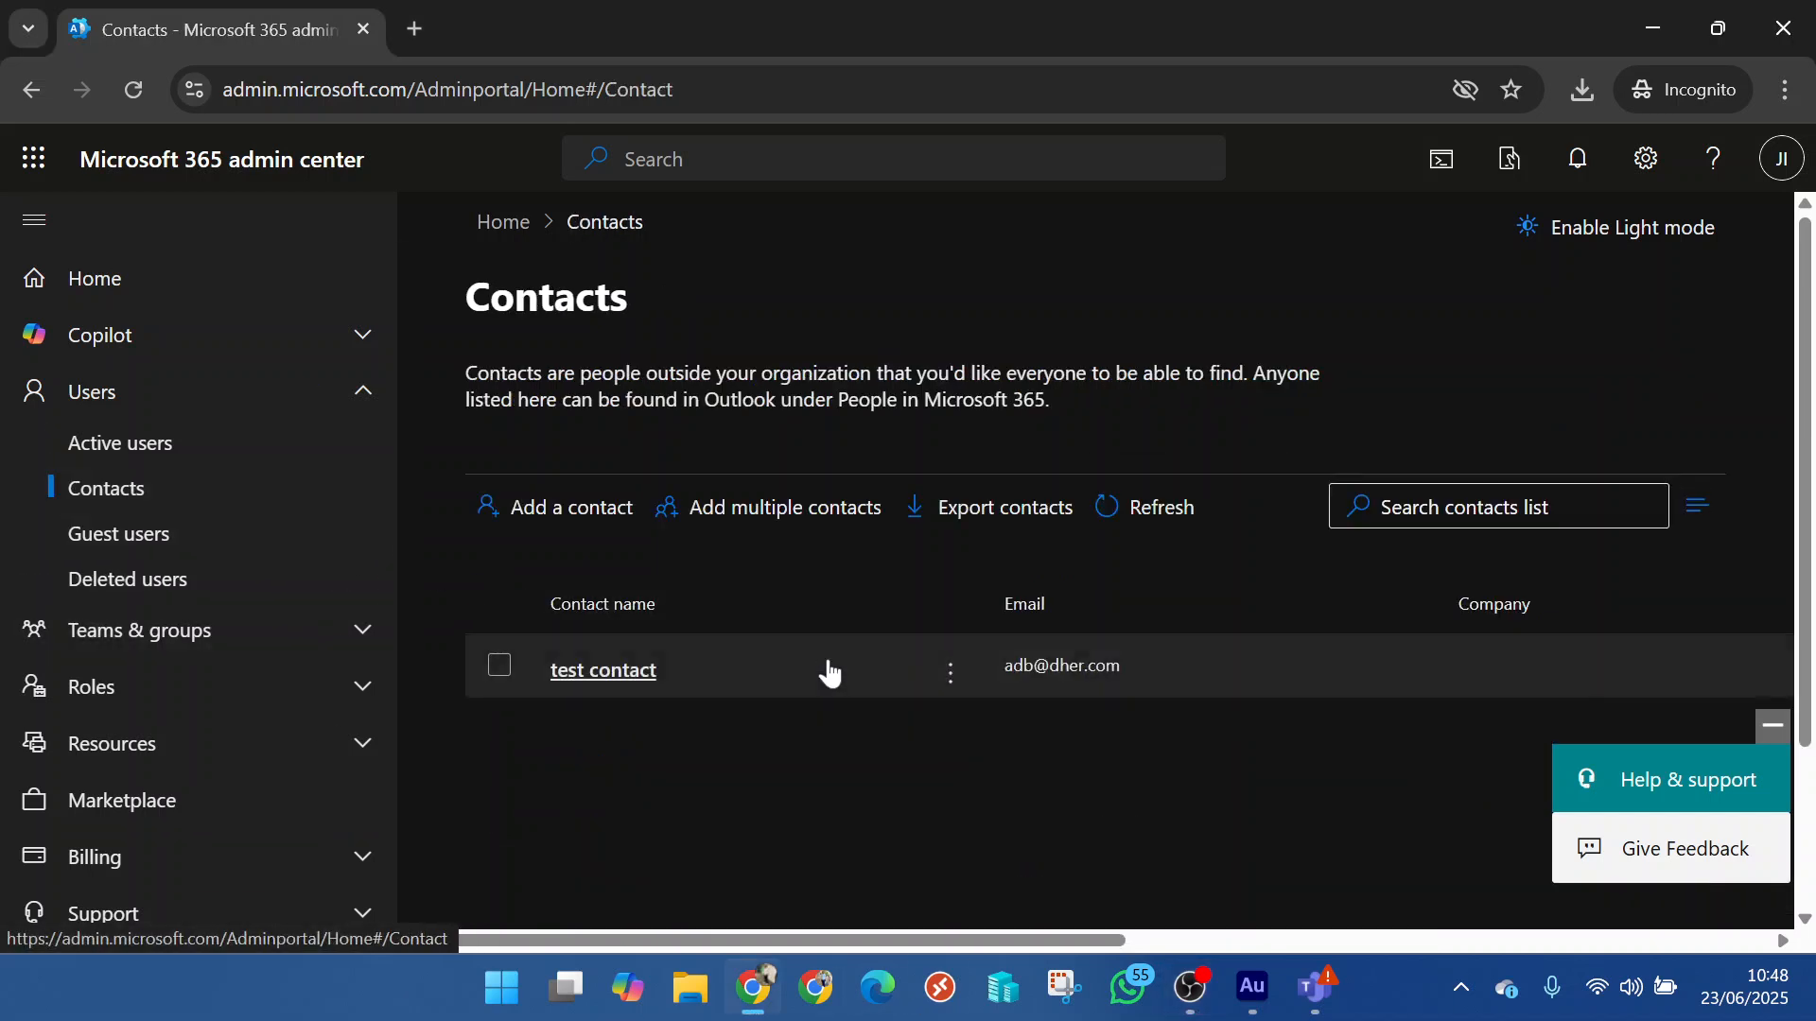
pyautogui.click(587, 526)
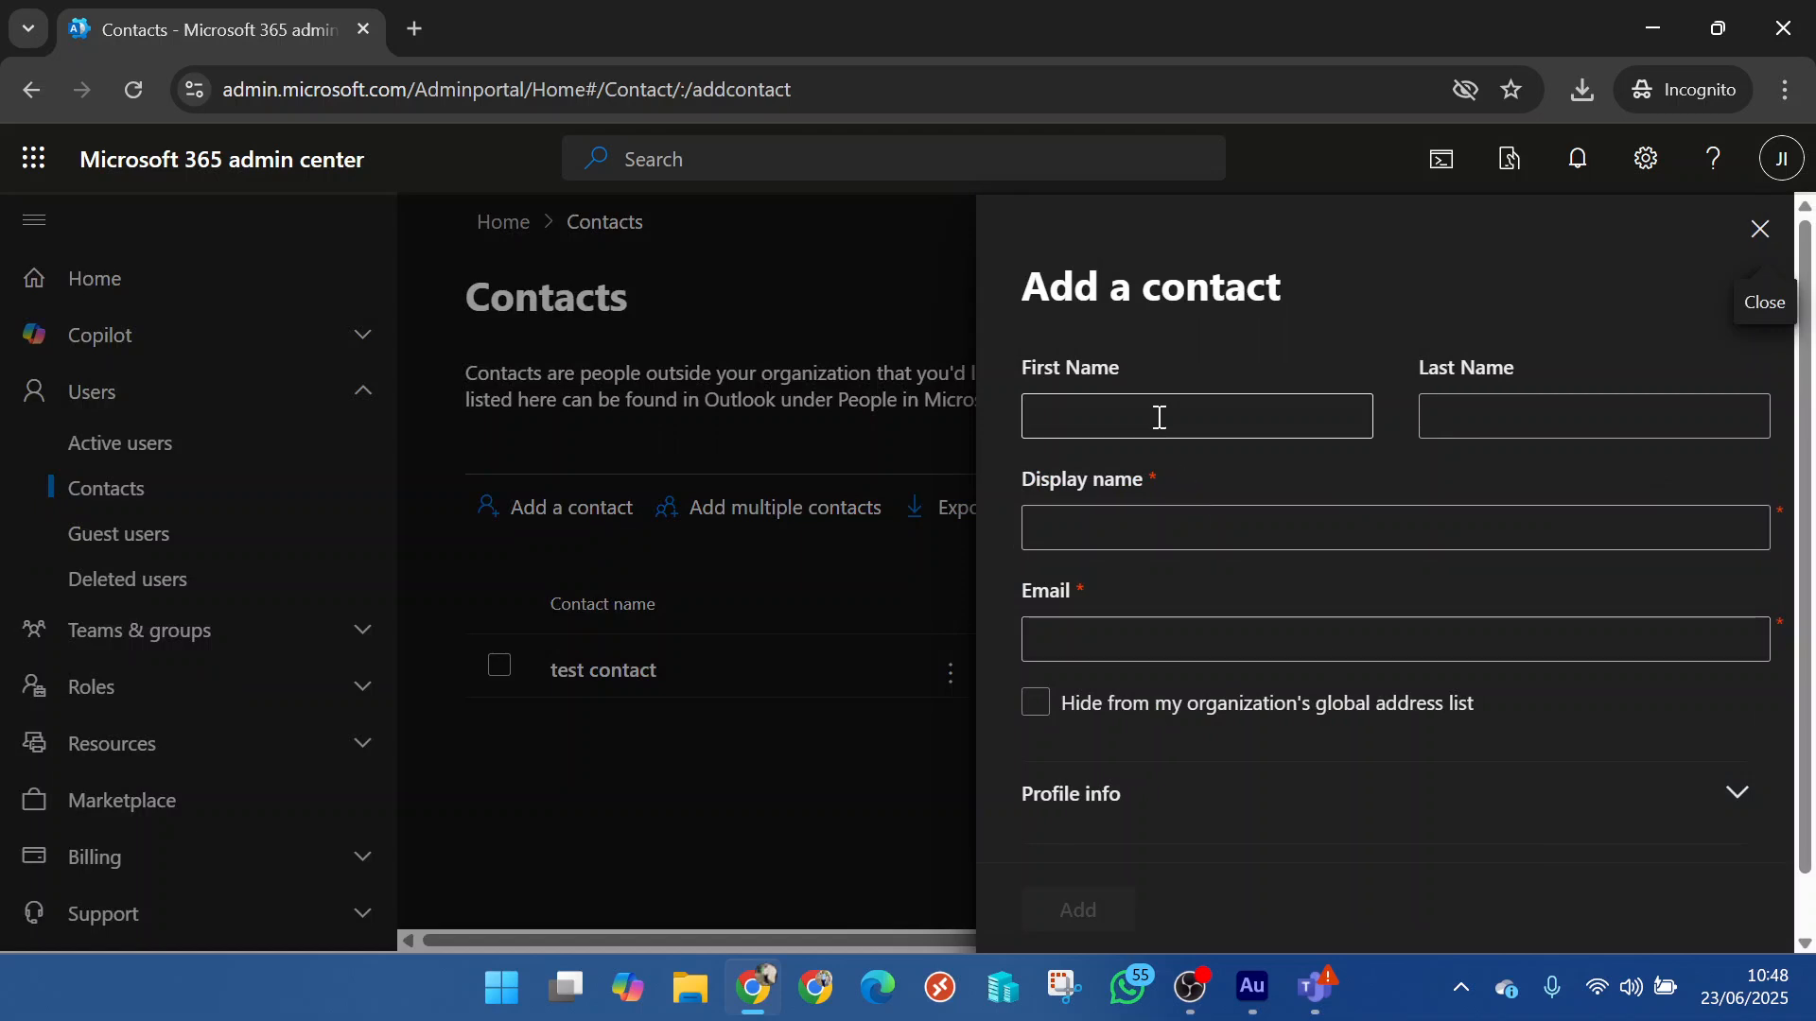
pyautogui.click(1159, 414)
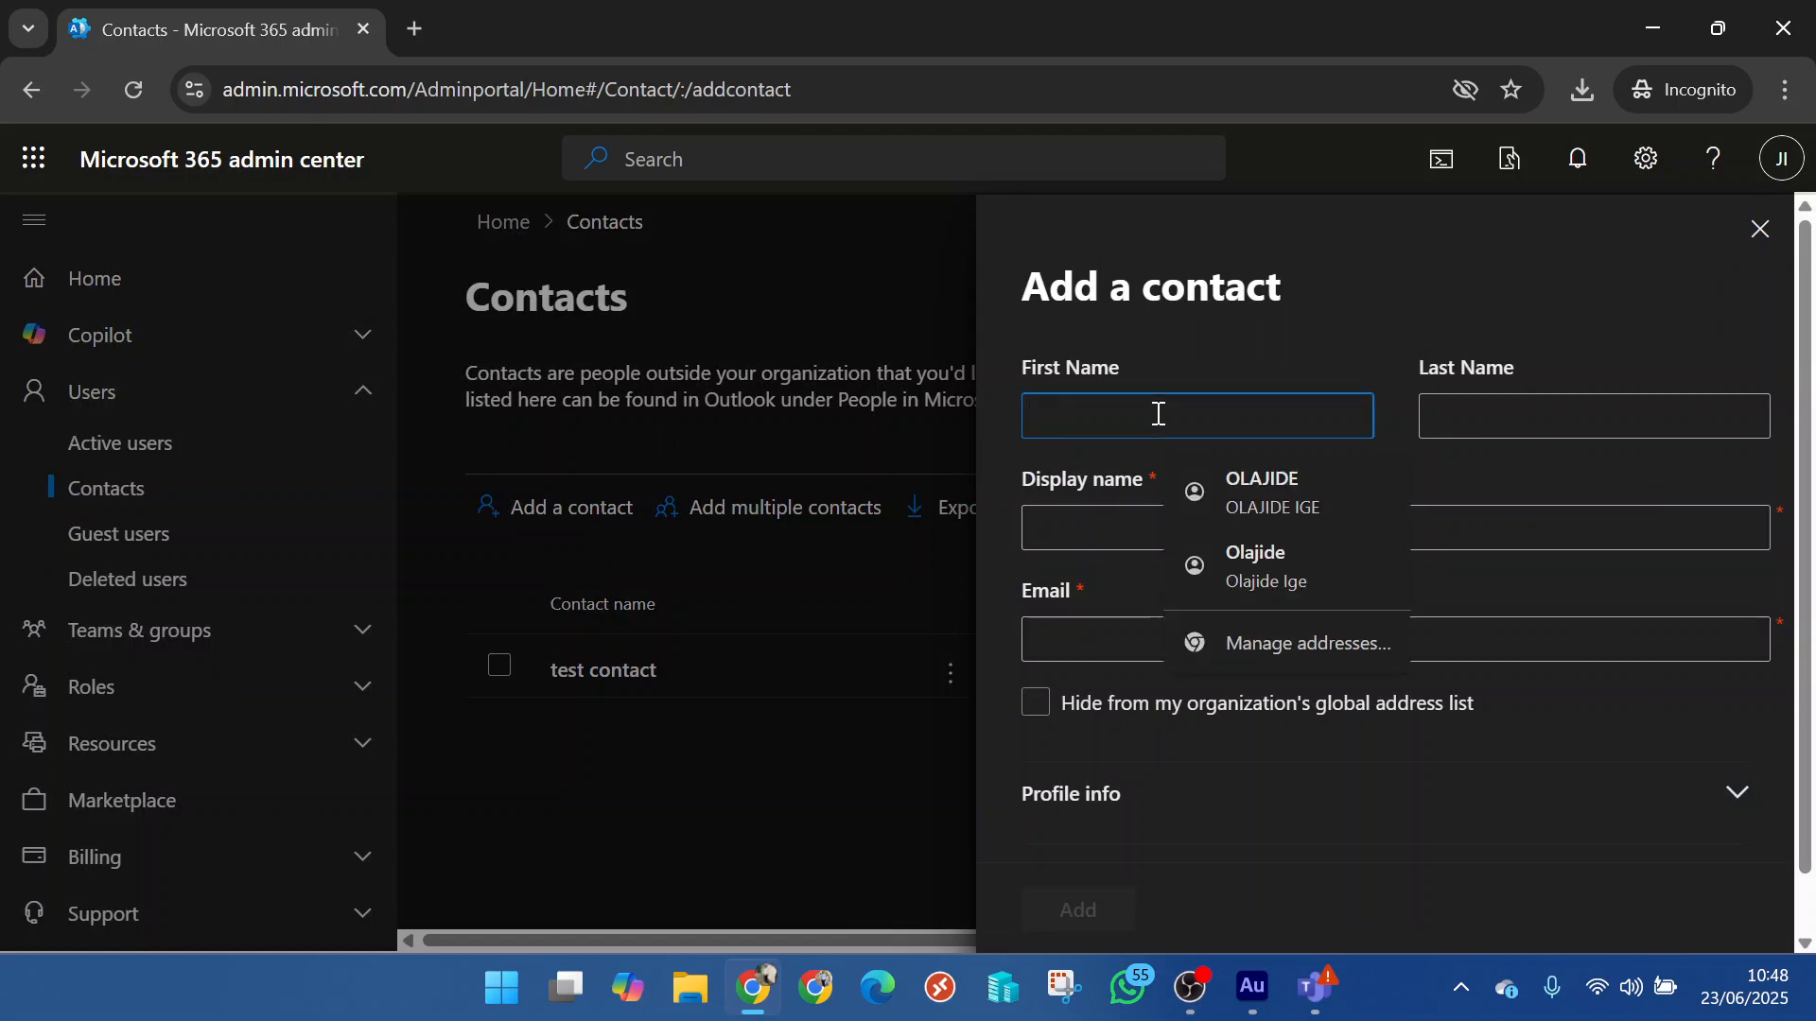
pyautogui.write('Test1')
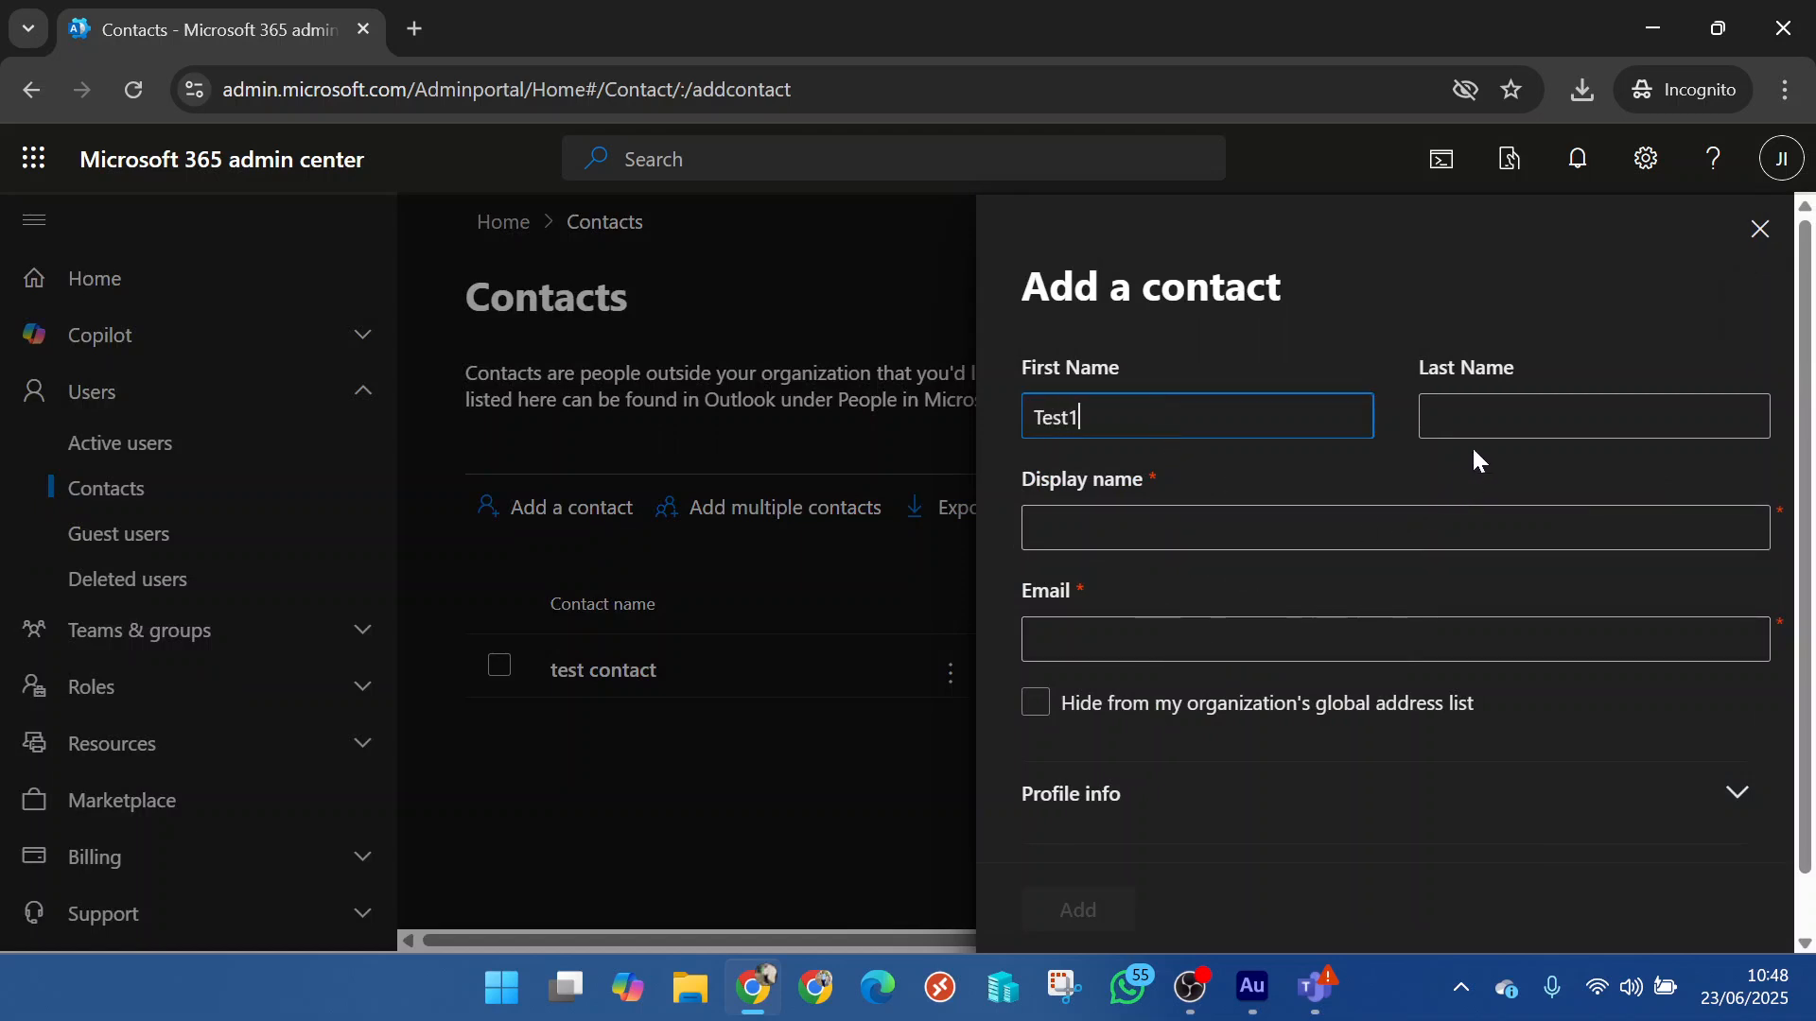
pyautogui.click(1484, 405)
pyautogui.write('Tested')
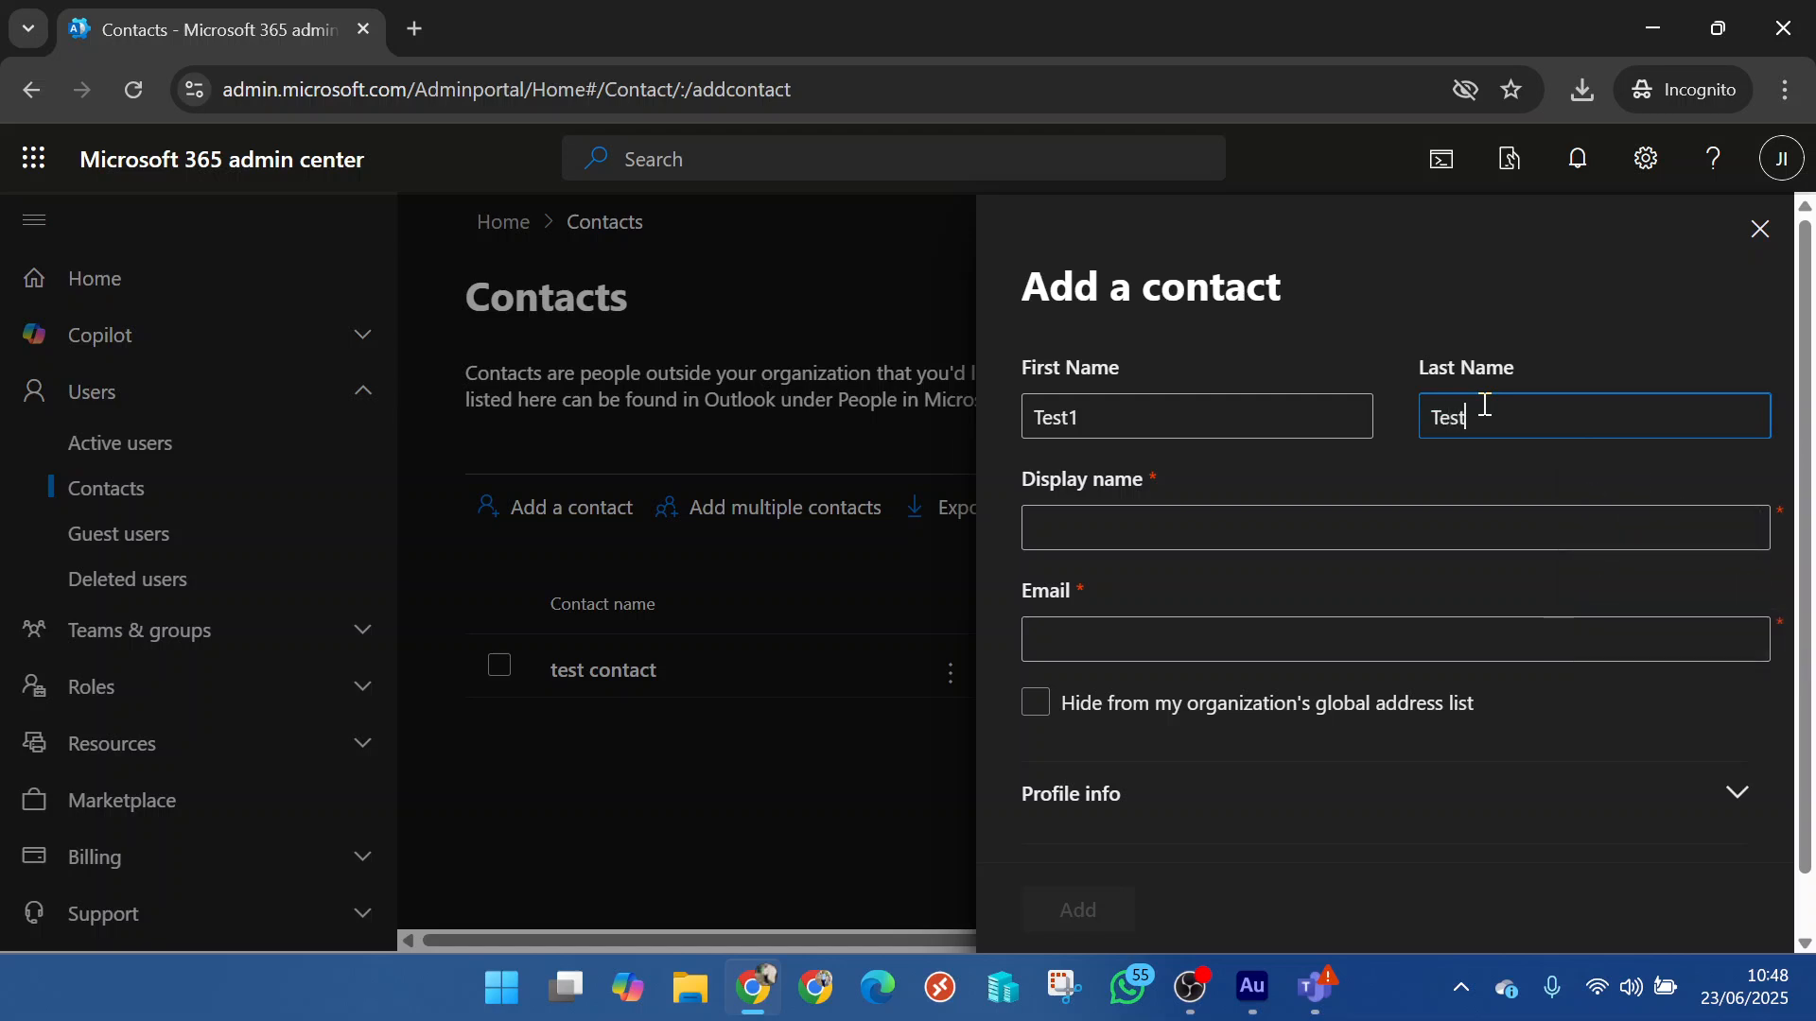
# - Set the display name to Test1 Tested and fill in the contact's email address
pyautogui.click(1297, 517)
pyautogui.click(1197, 635)
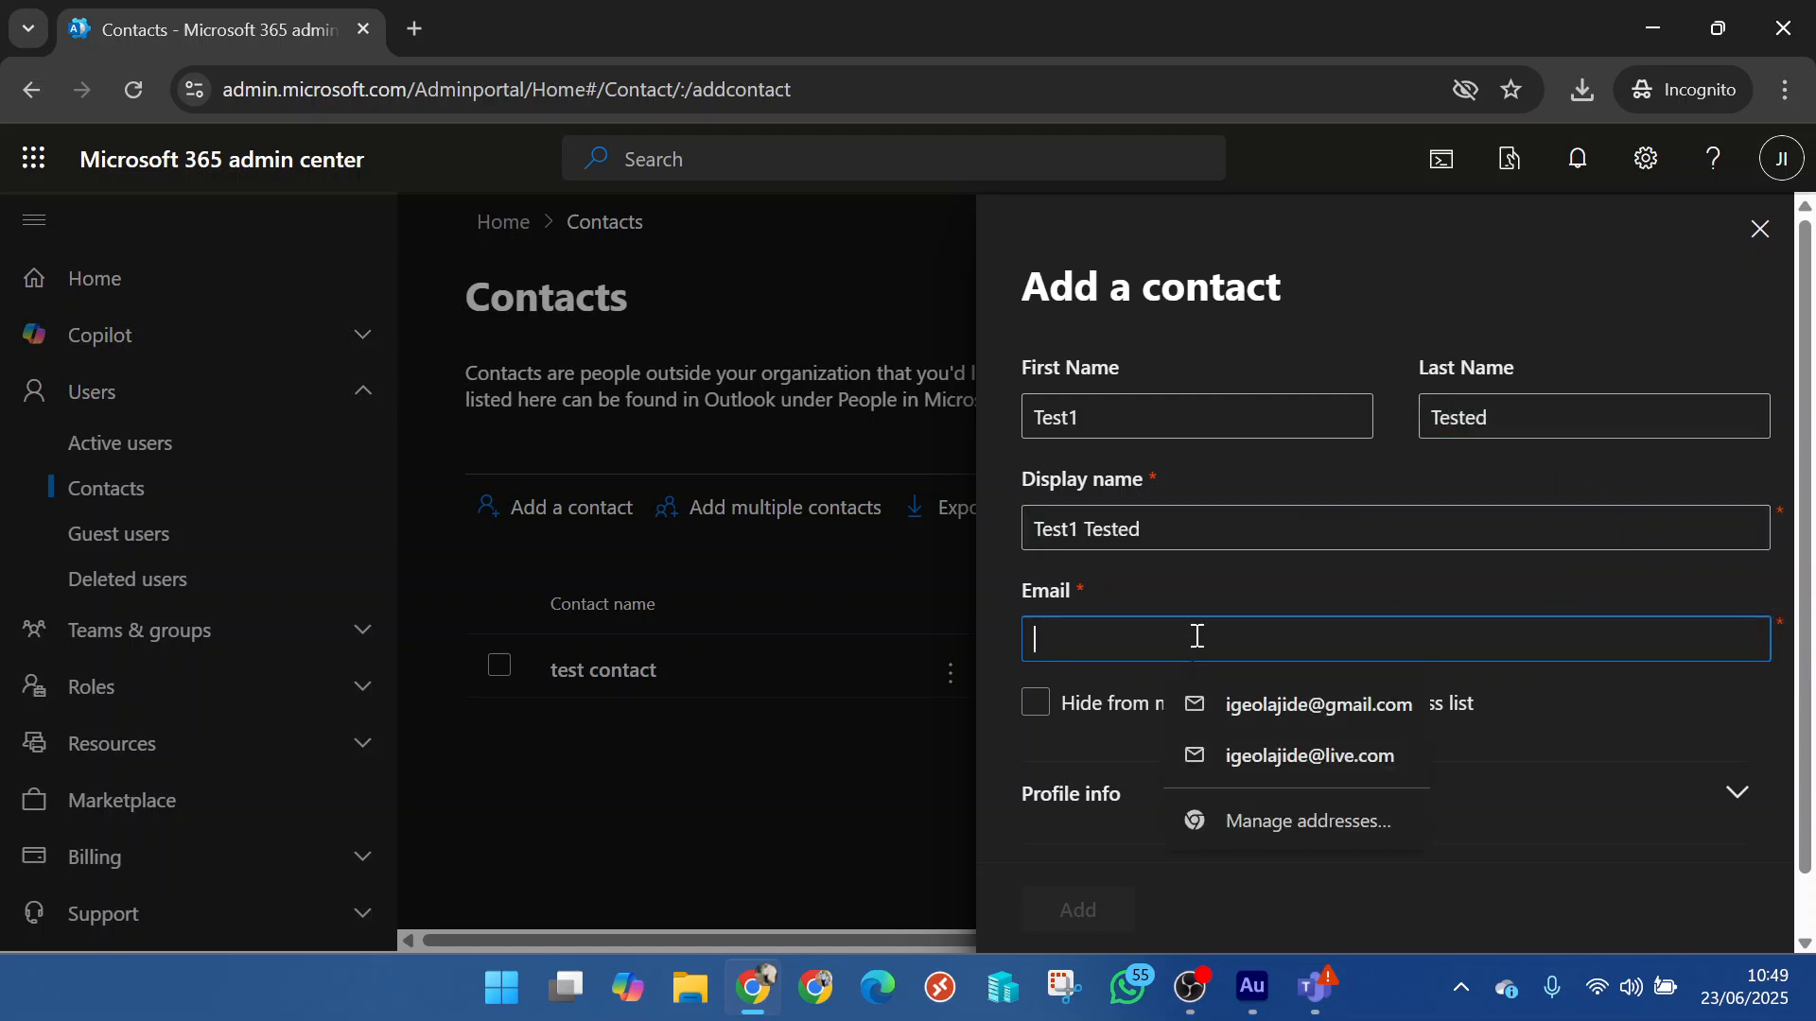
pyautogui.write('Test@')
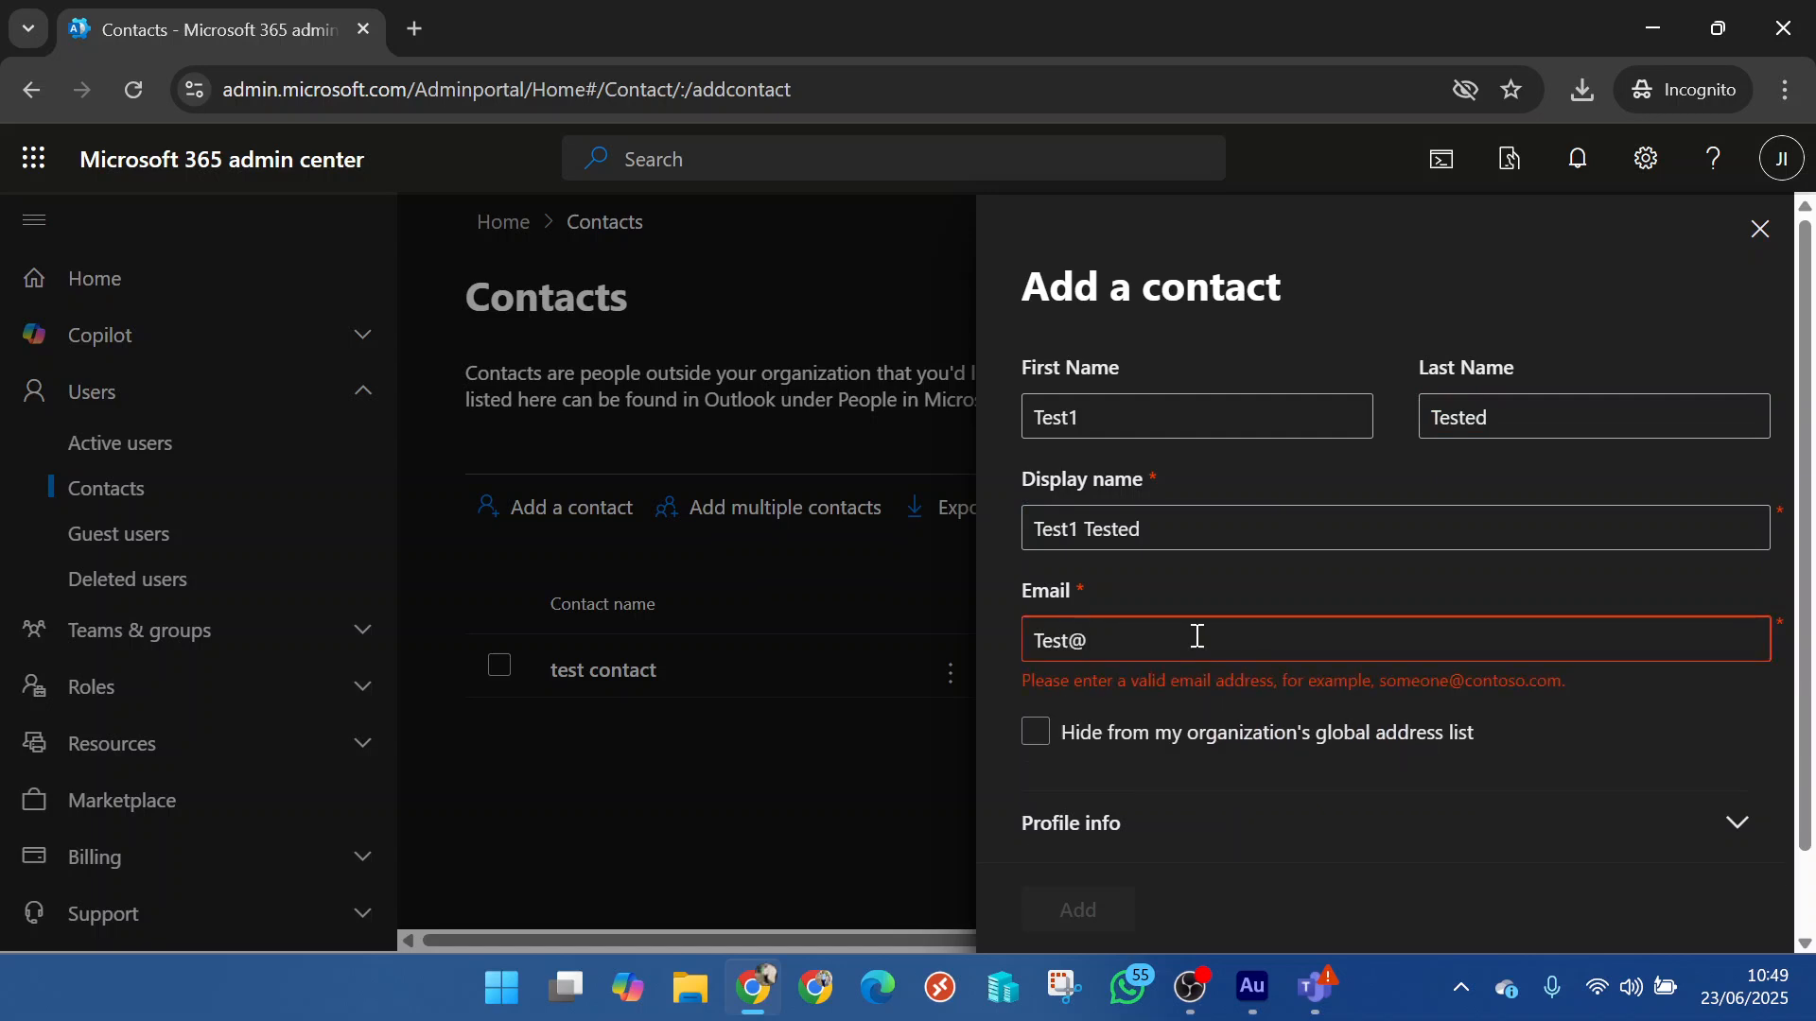
pyautogui.write('me.you')
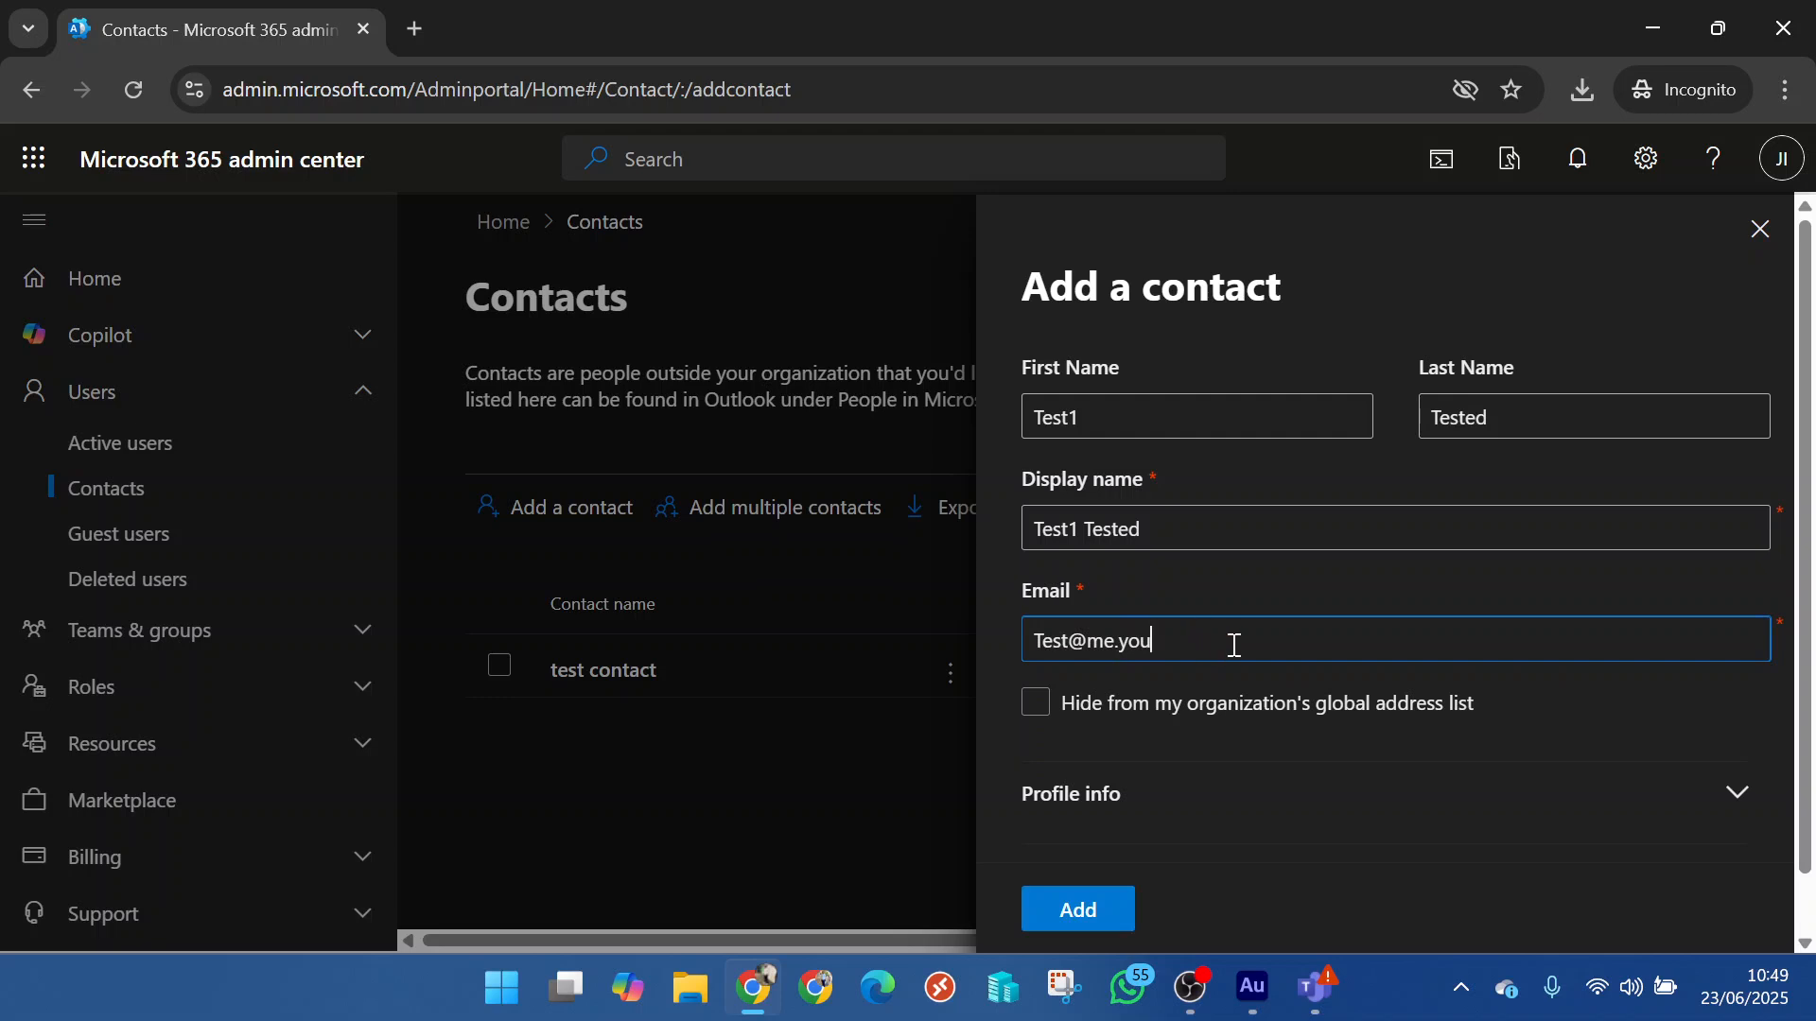
# - Review the contact form's global address list option, mail tip and profile info fields from company to country
pyautogui.scroll(-1, 1251, 618)
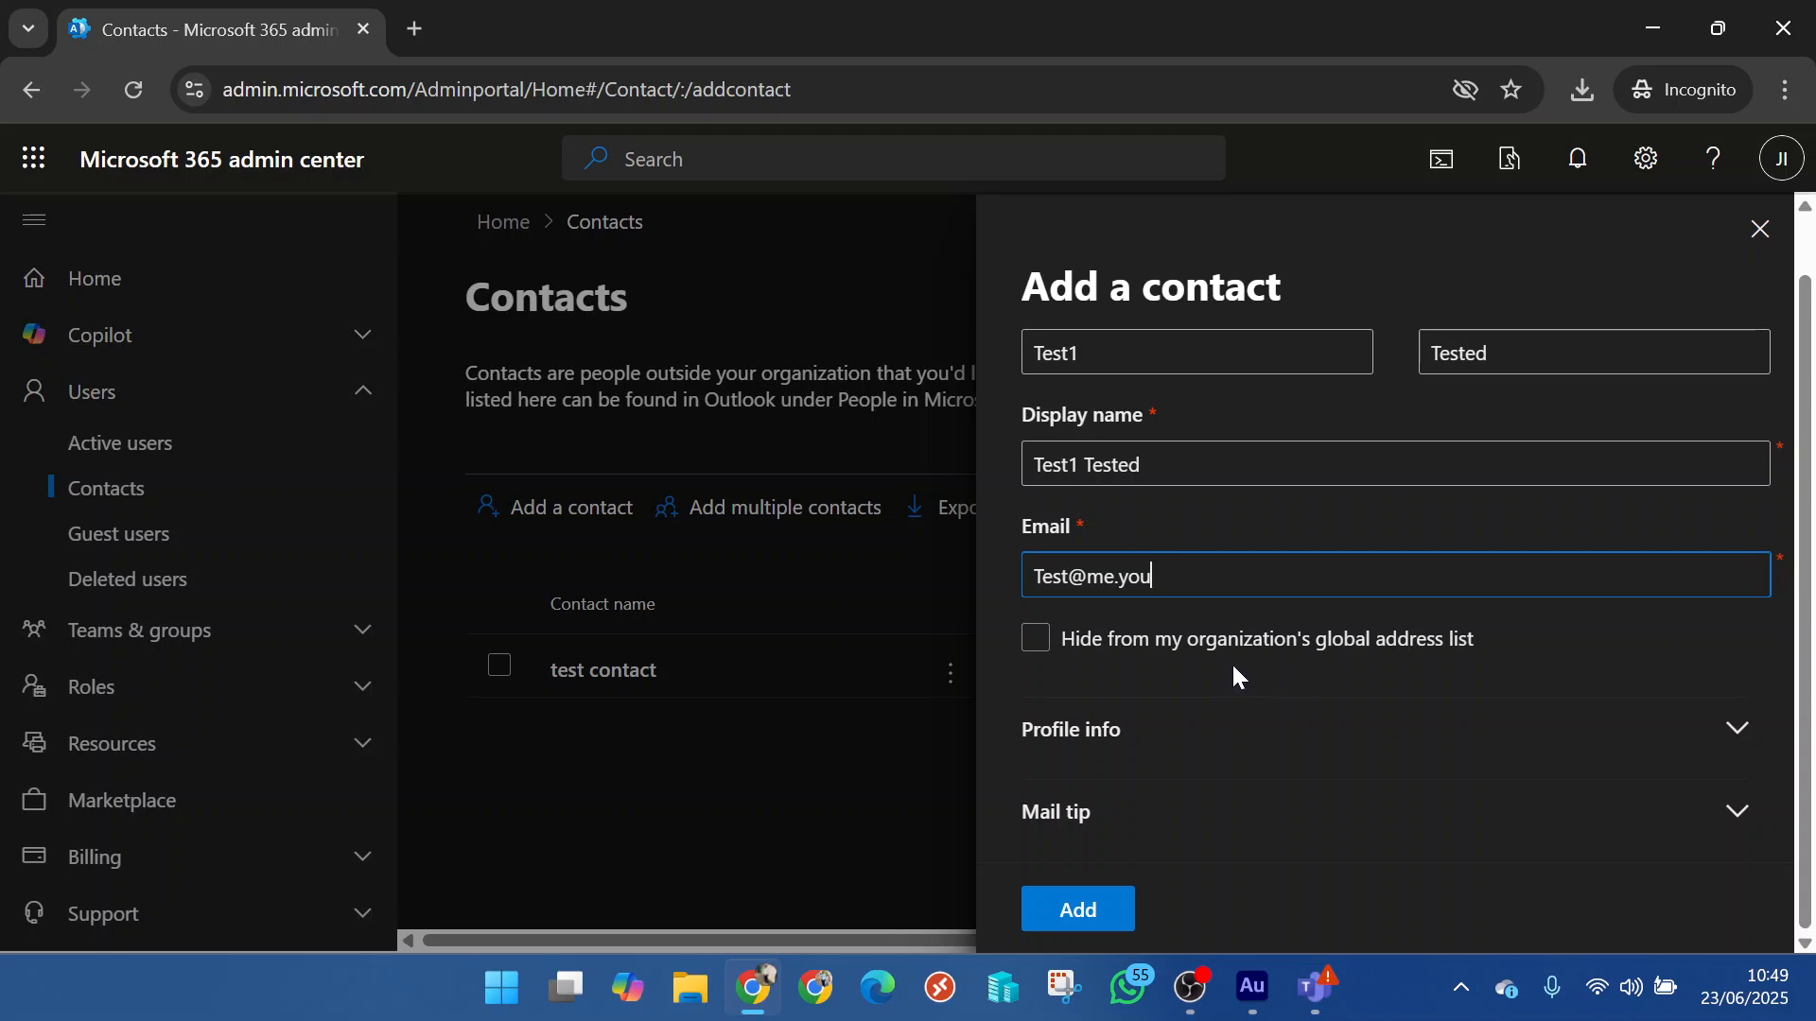
pyautogui.click(1042, 642)
pyautogui.click(1279, 815)
pyautogui.scroll(-2, 1341, 684)
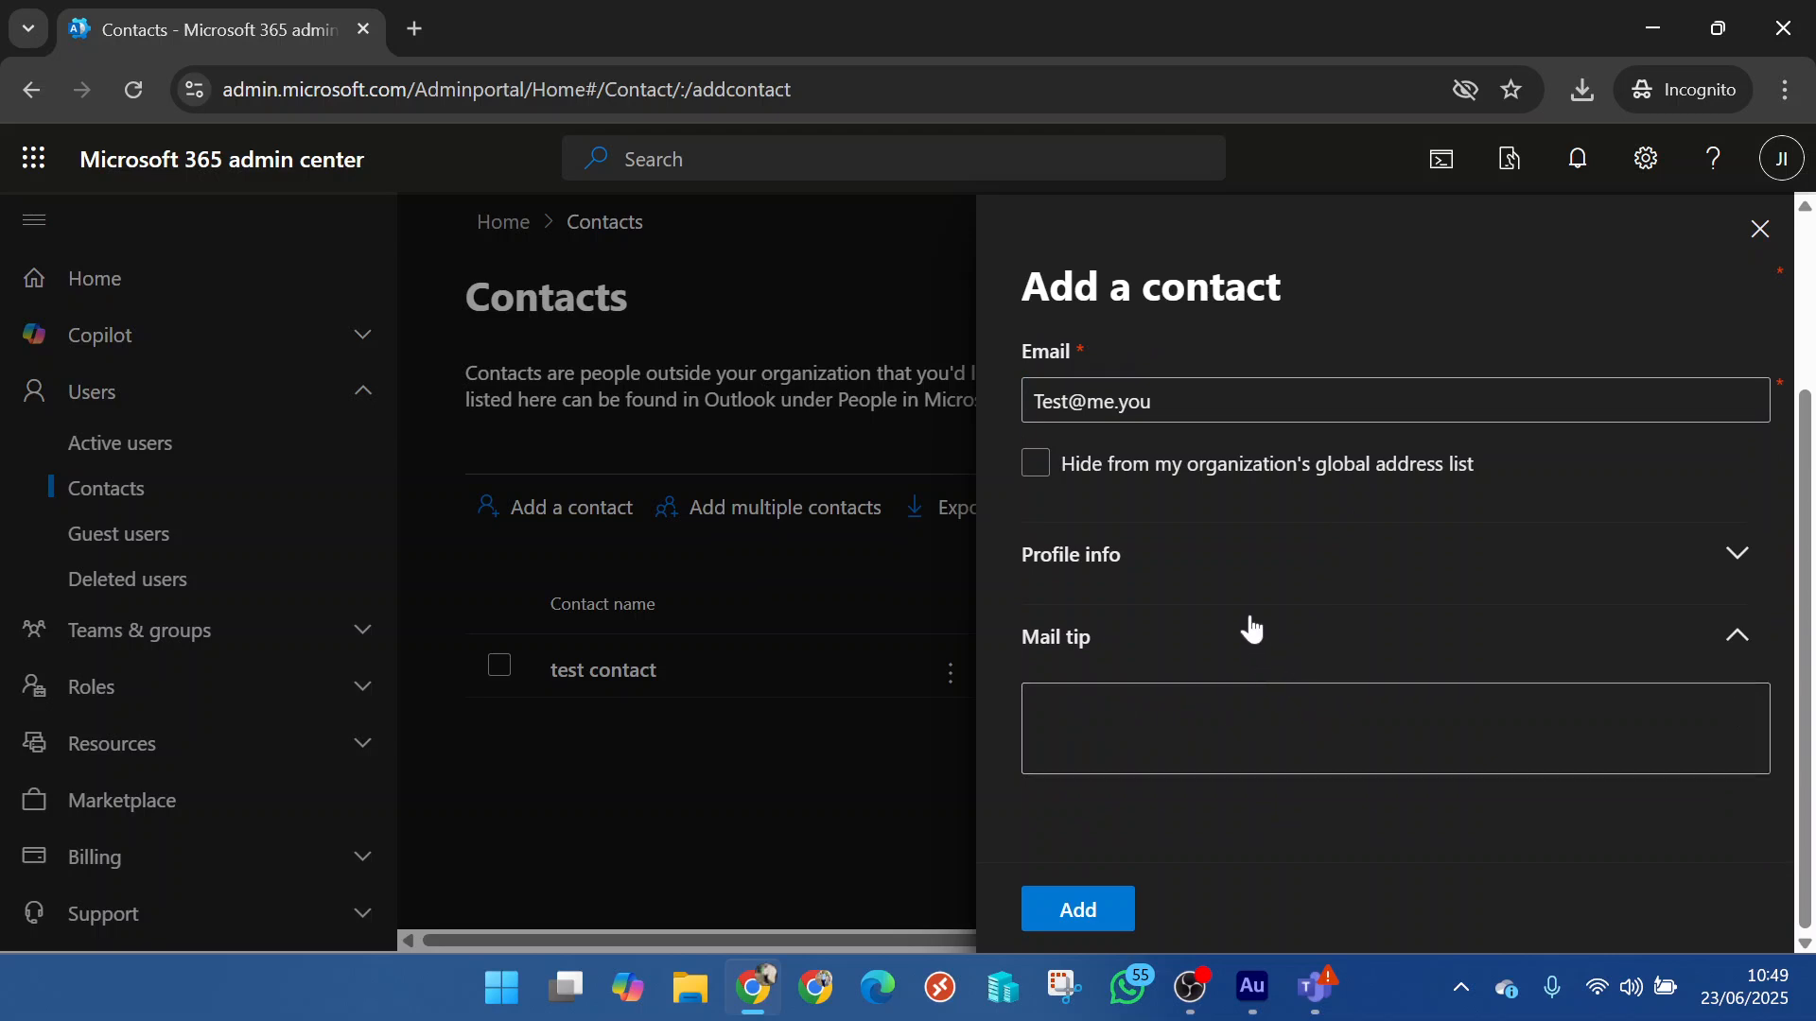
pyautogui.scroll(3, 1250, 628)
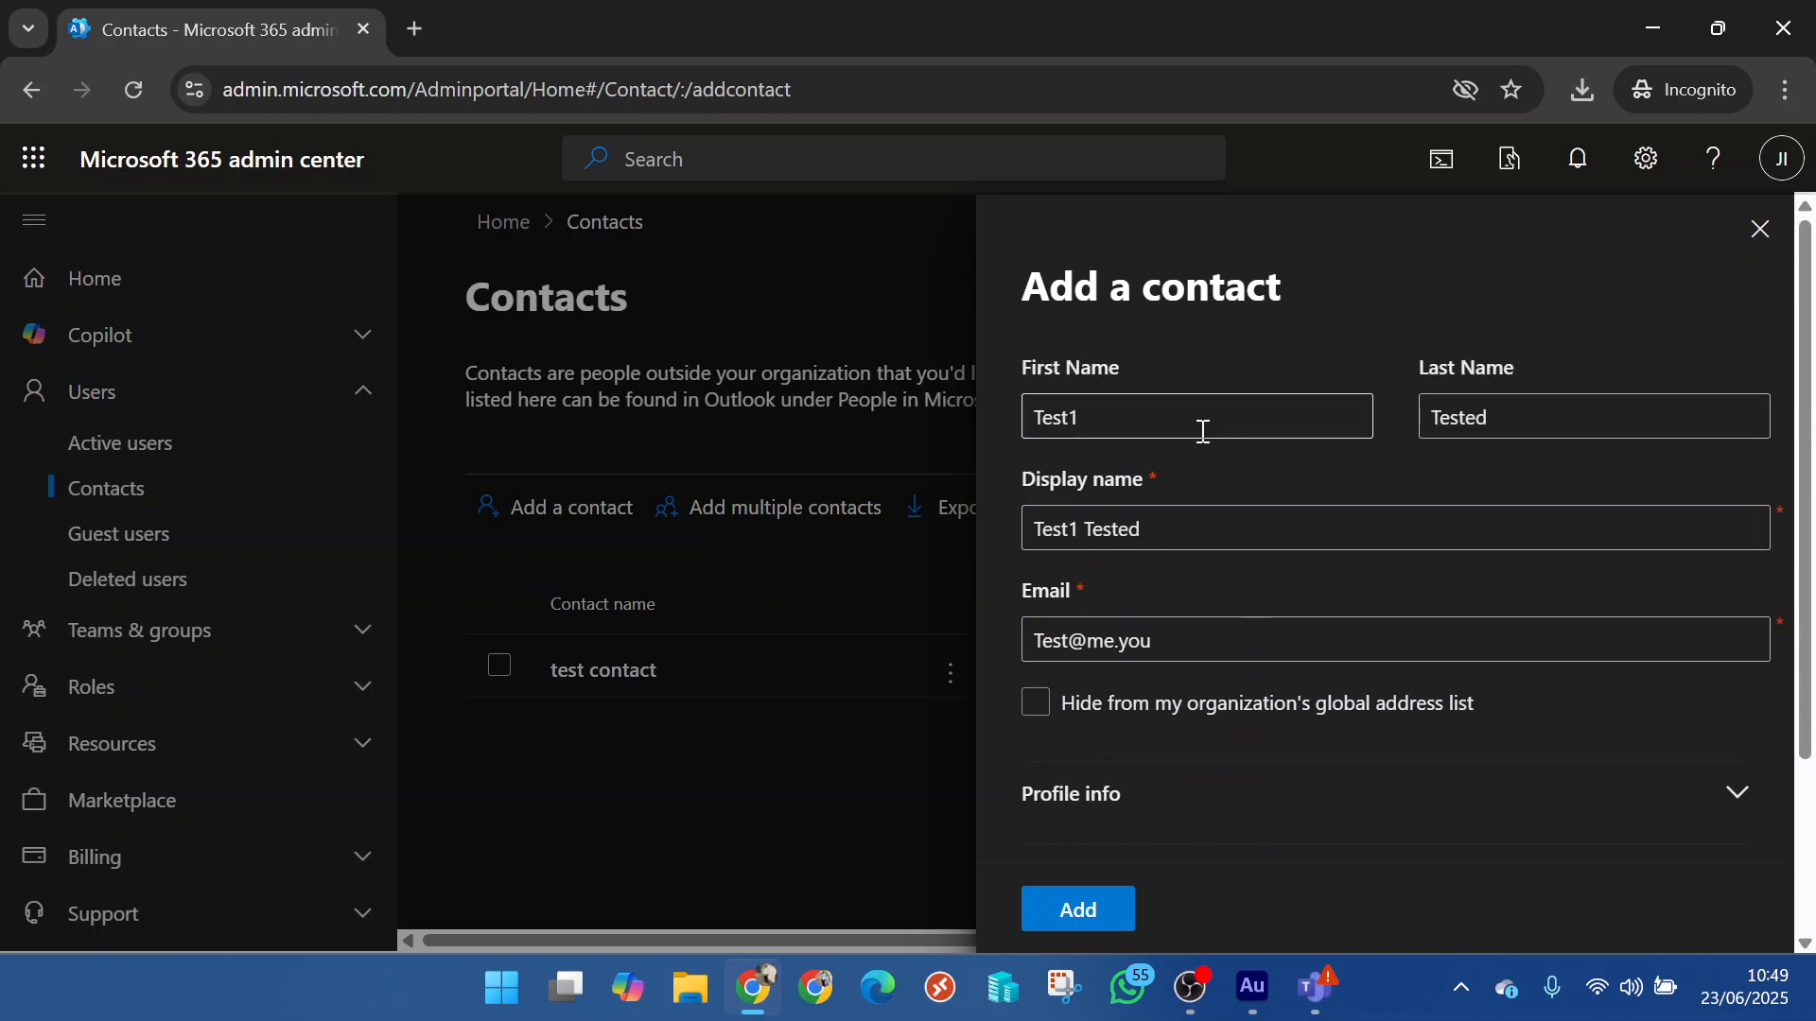
pyautogui.scroll(-3, 1336, 586)
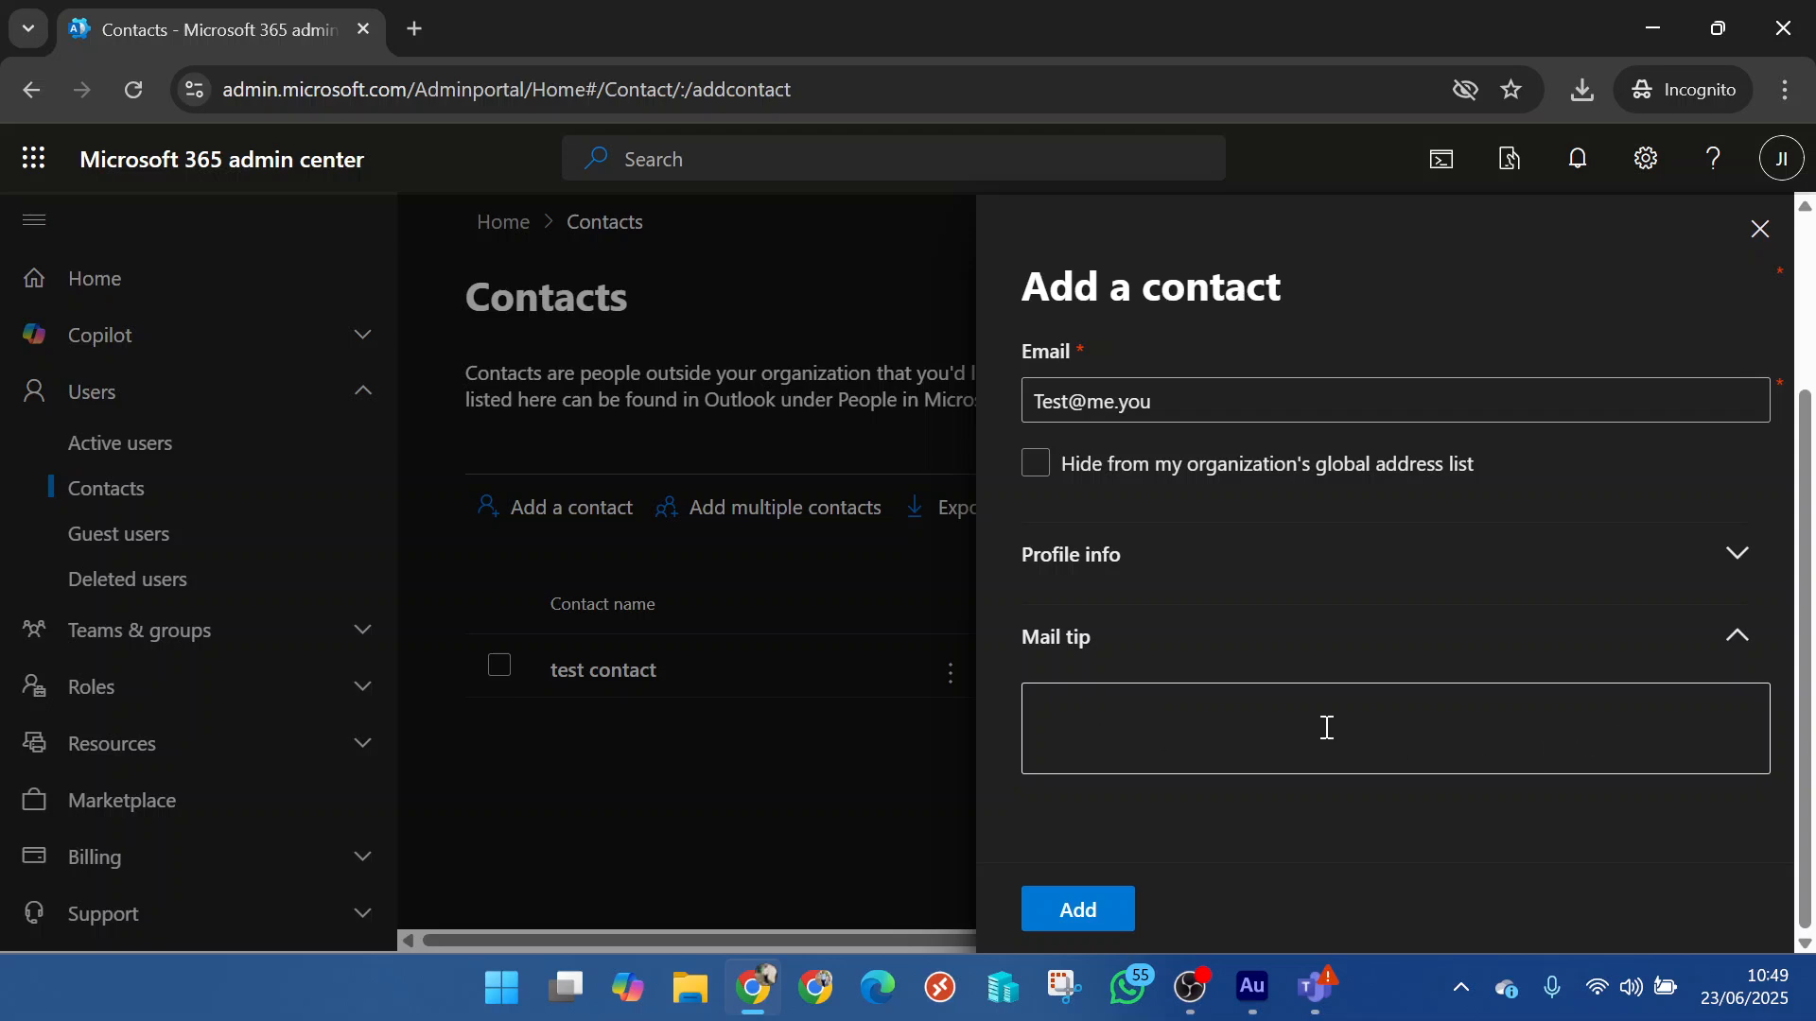
pyautogui.click(1158, 563)
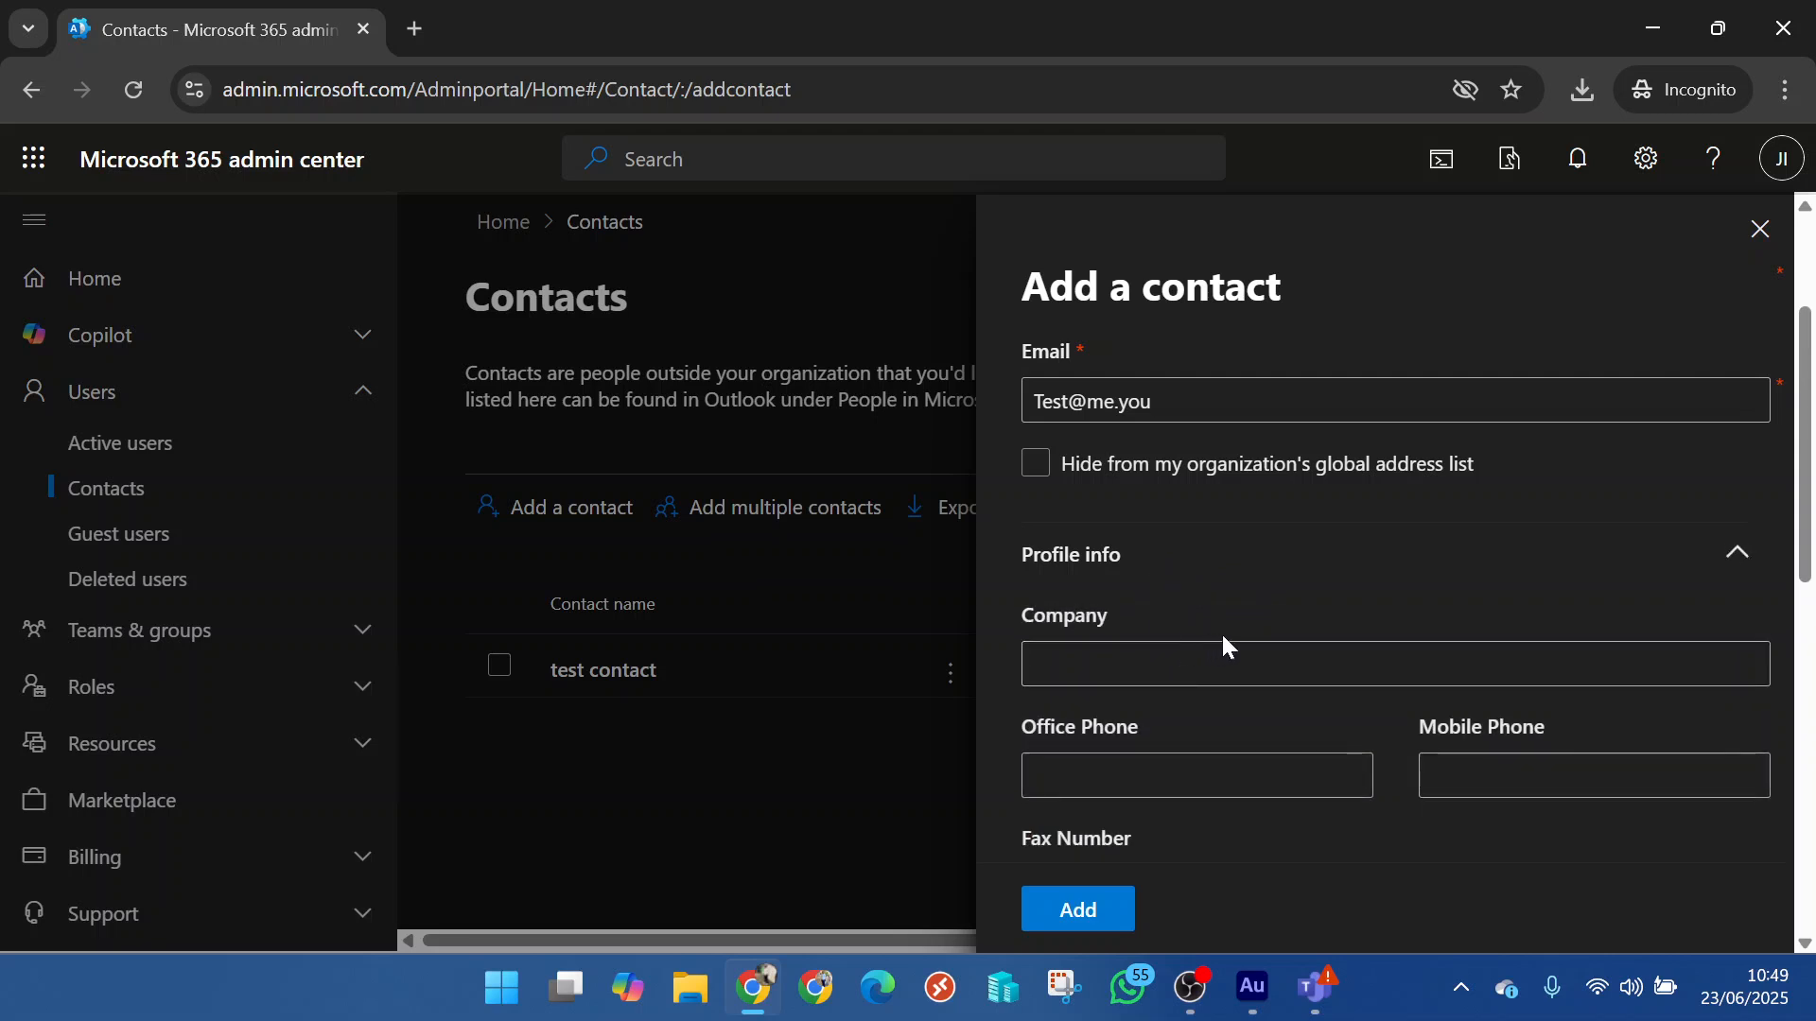
pyautogui.scroll(-3, 1304, 671)
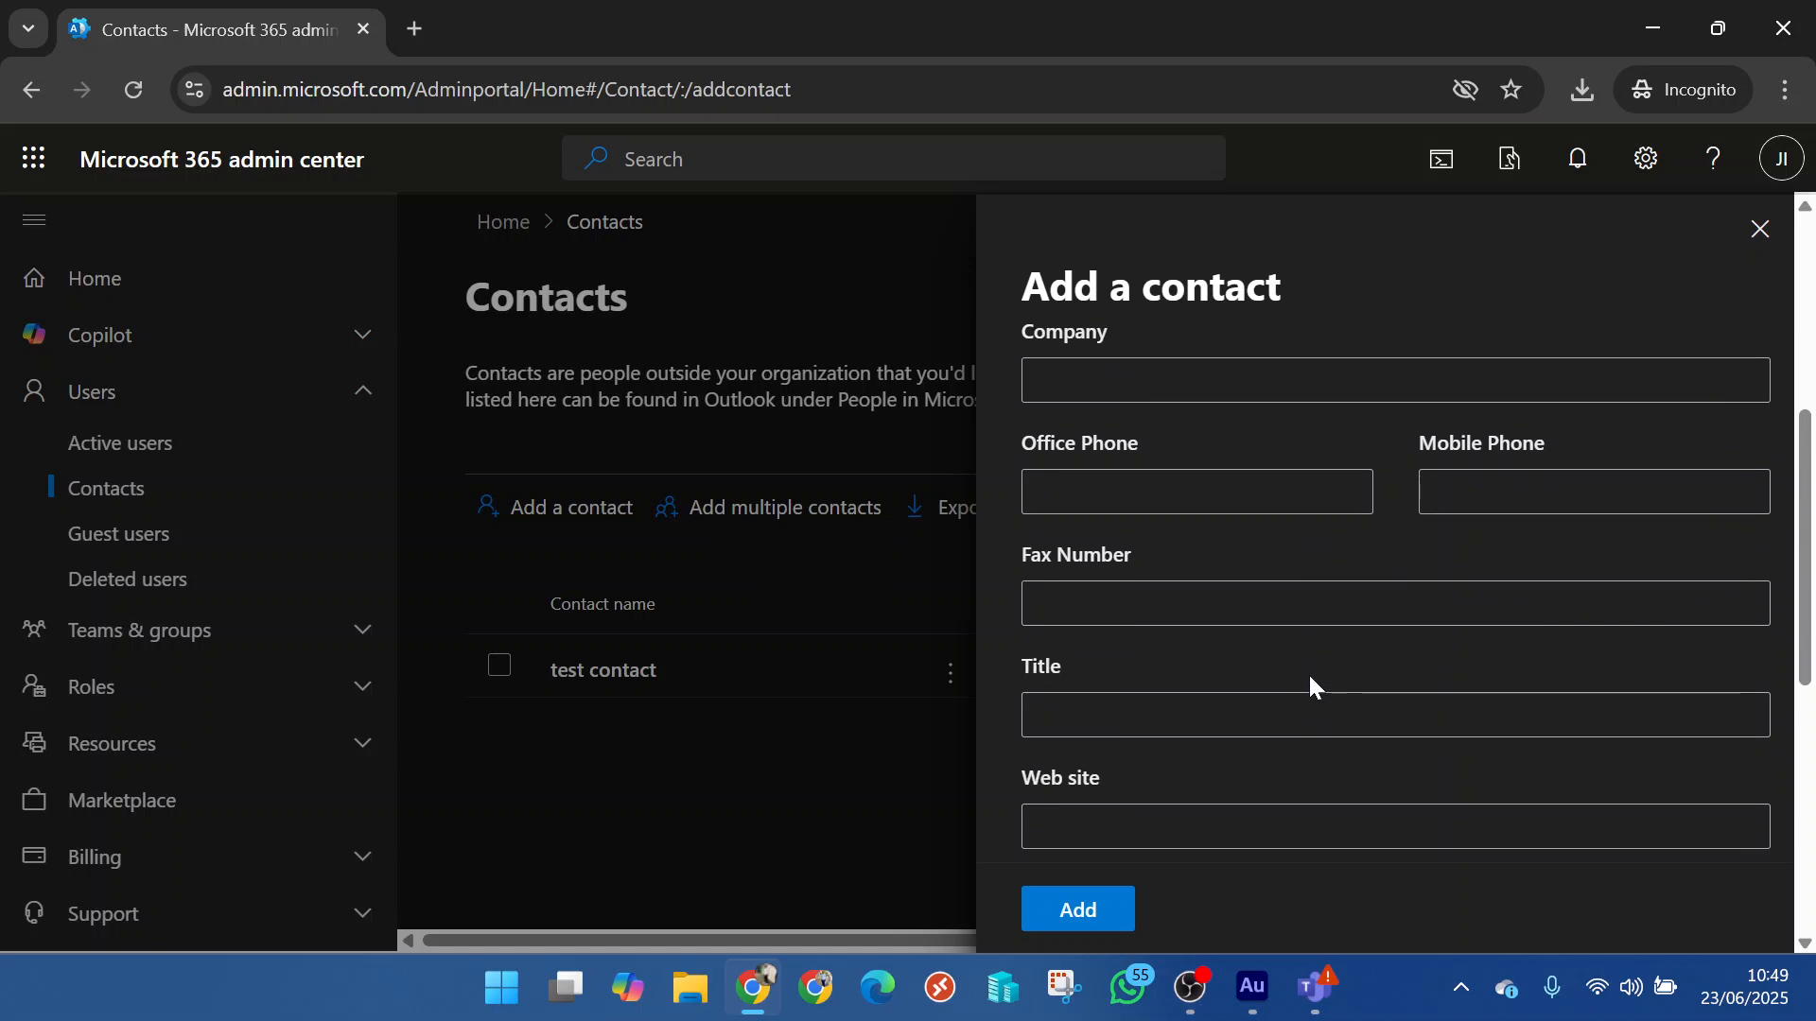
pyautogui.scroll(-3, 1310, 676)
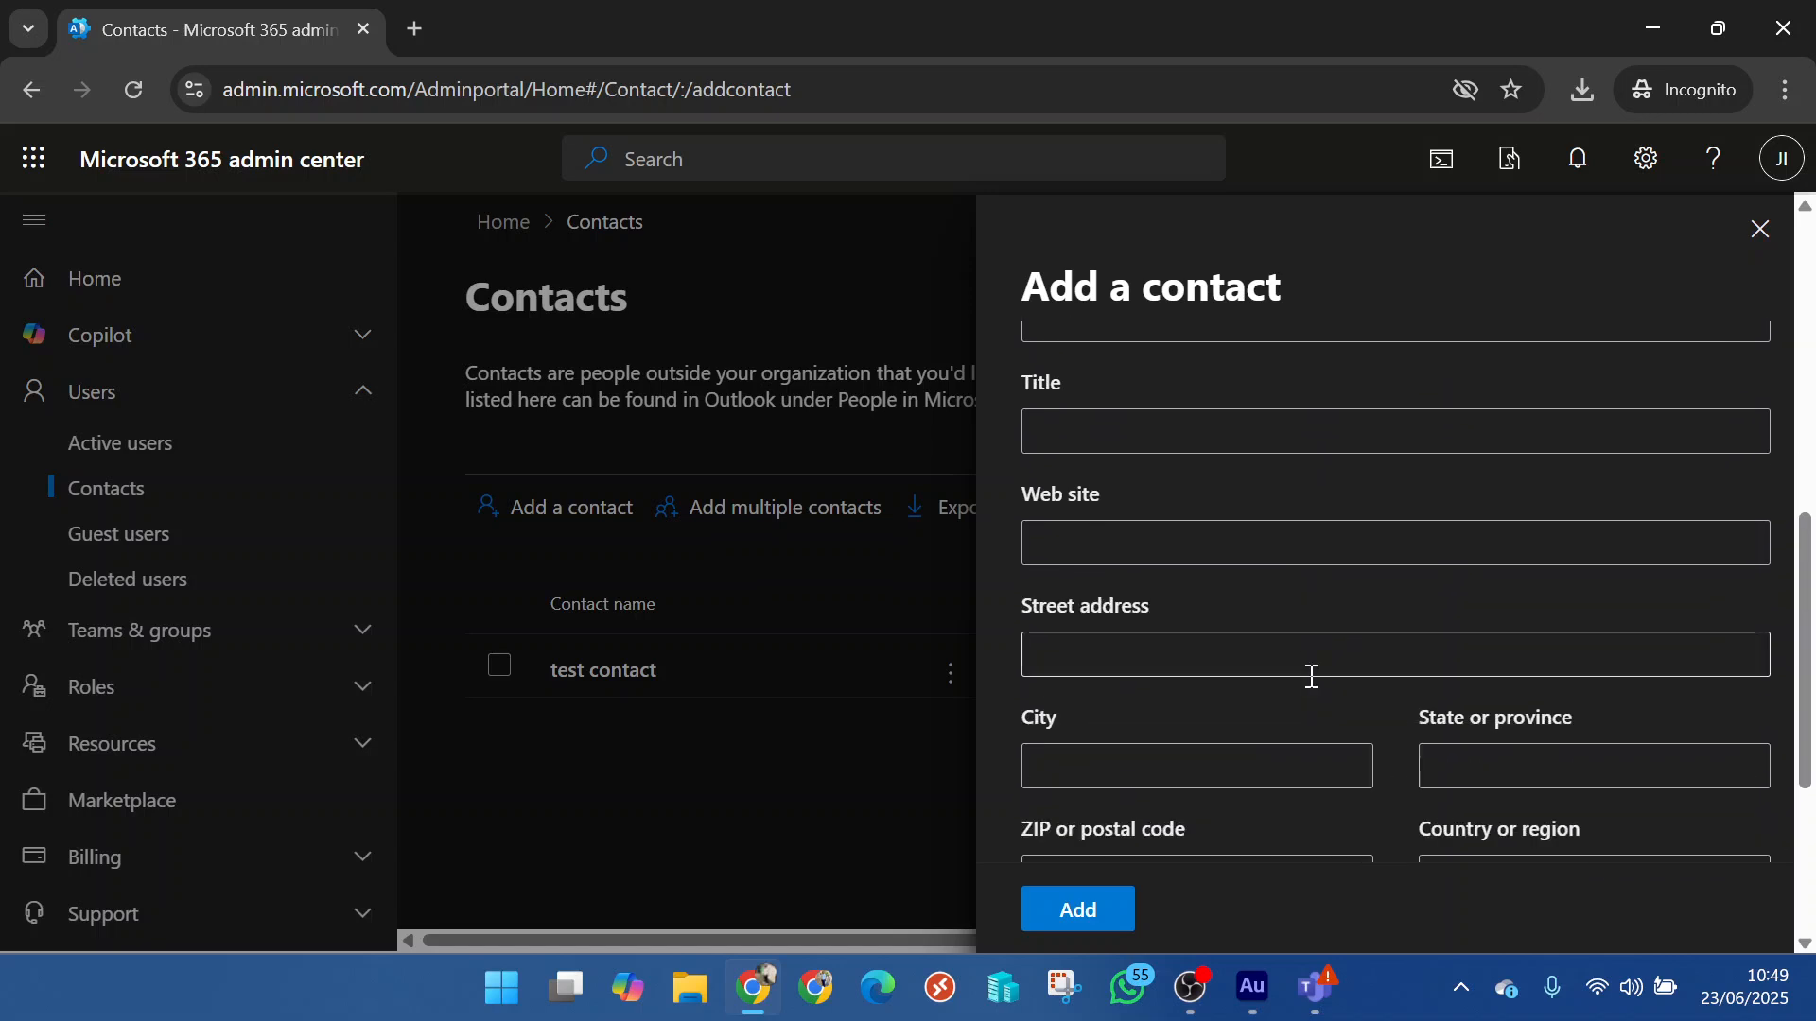
pyautogui.scroll(-4, 1312, 676)
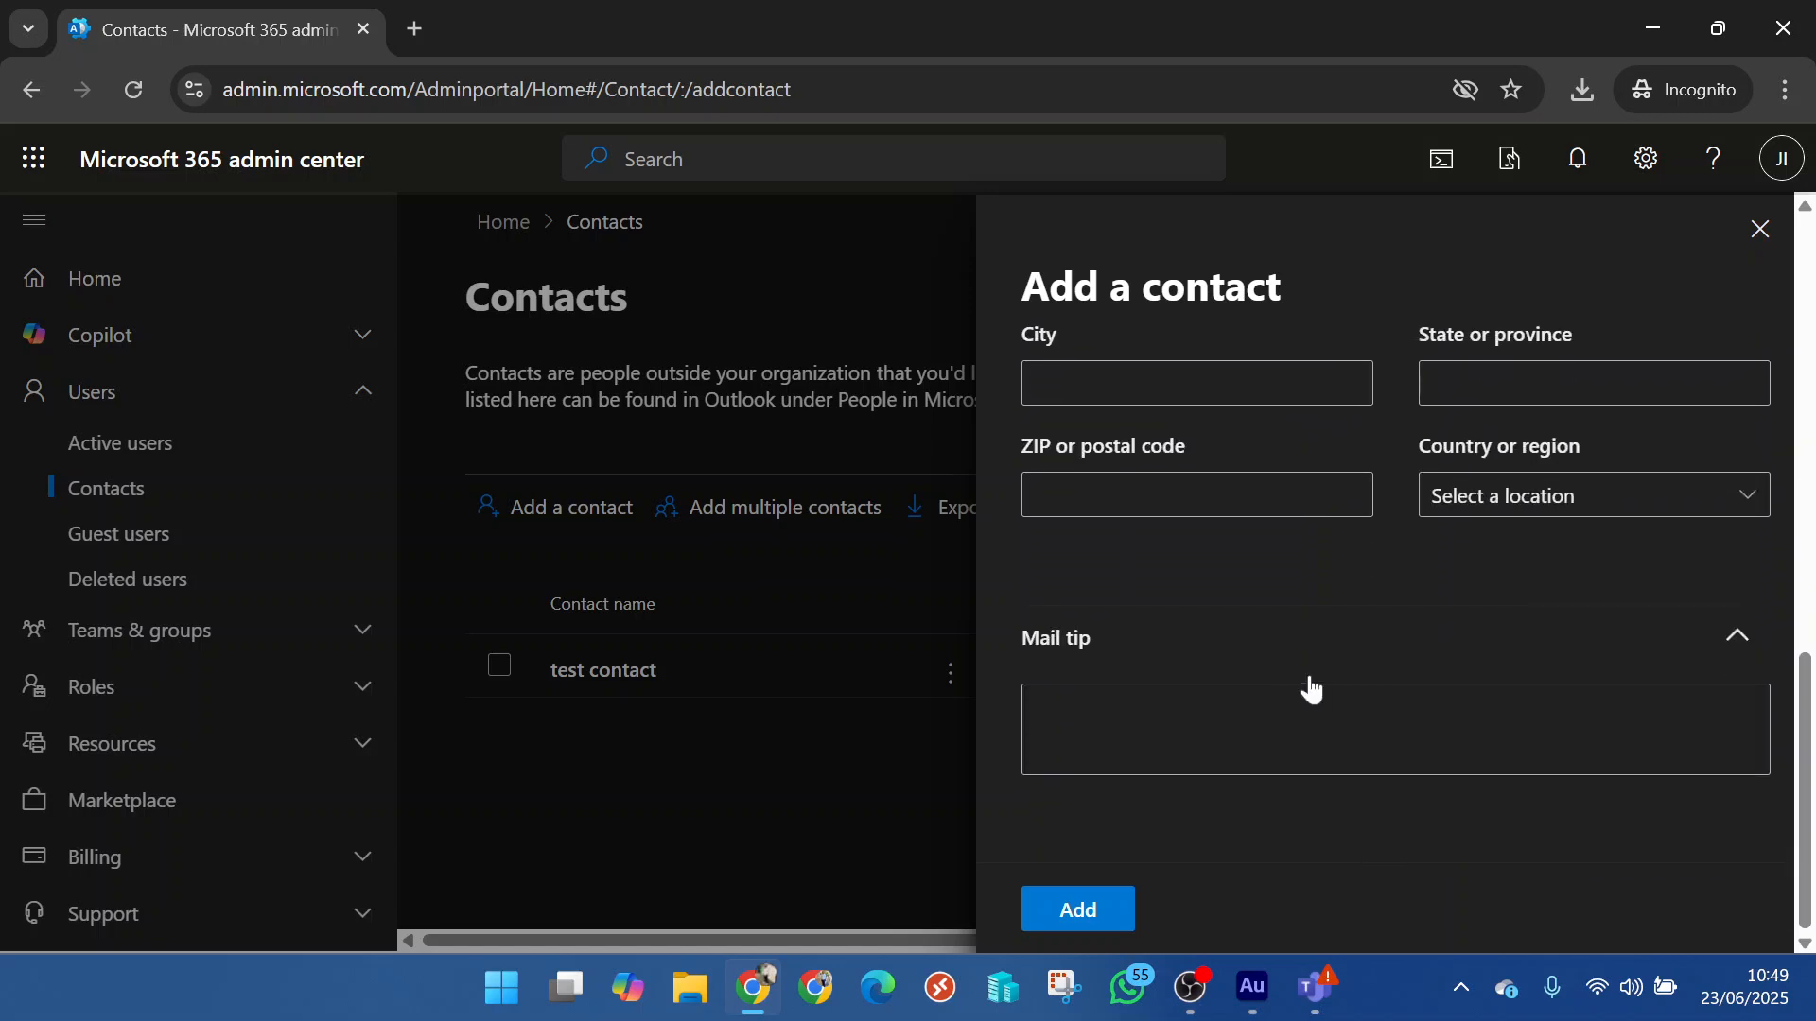
pyautogui.scroll(4, 1266, 624)
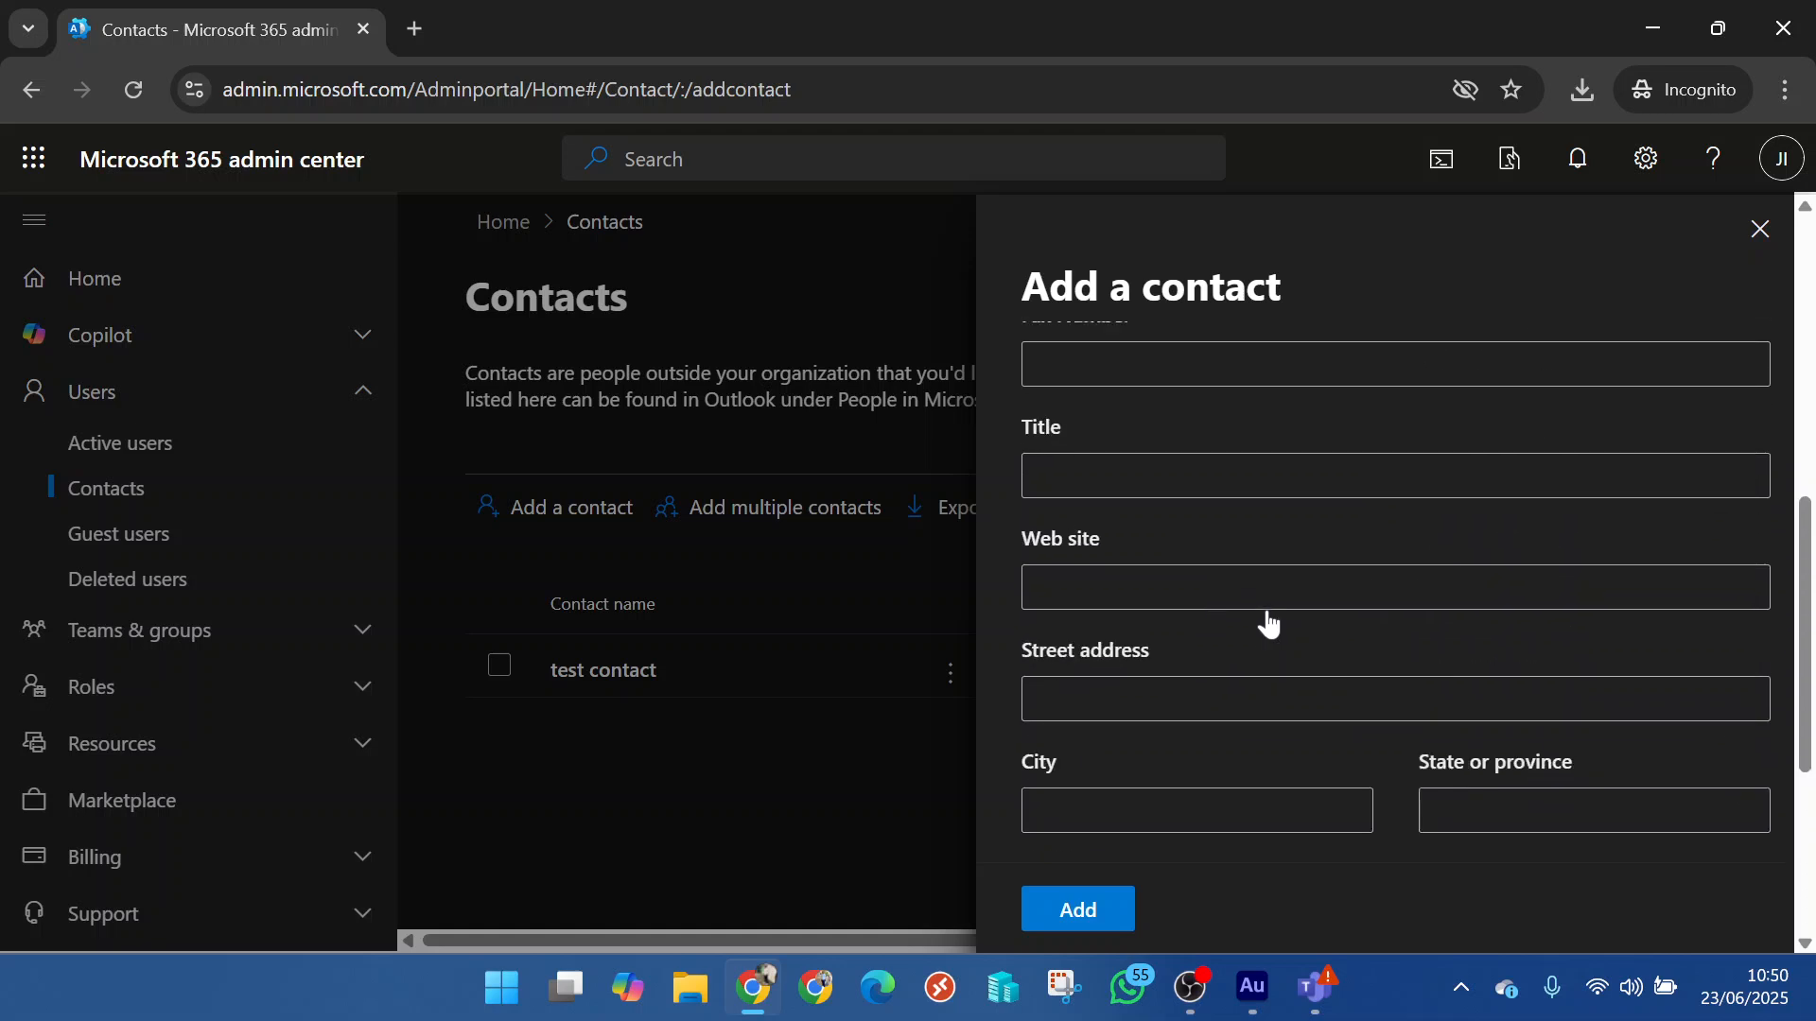
pyautogui.scroll(8, 1269, 624)
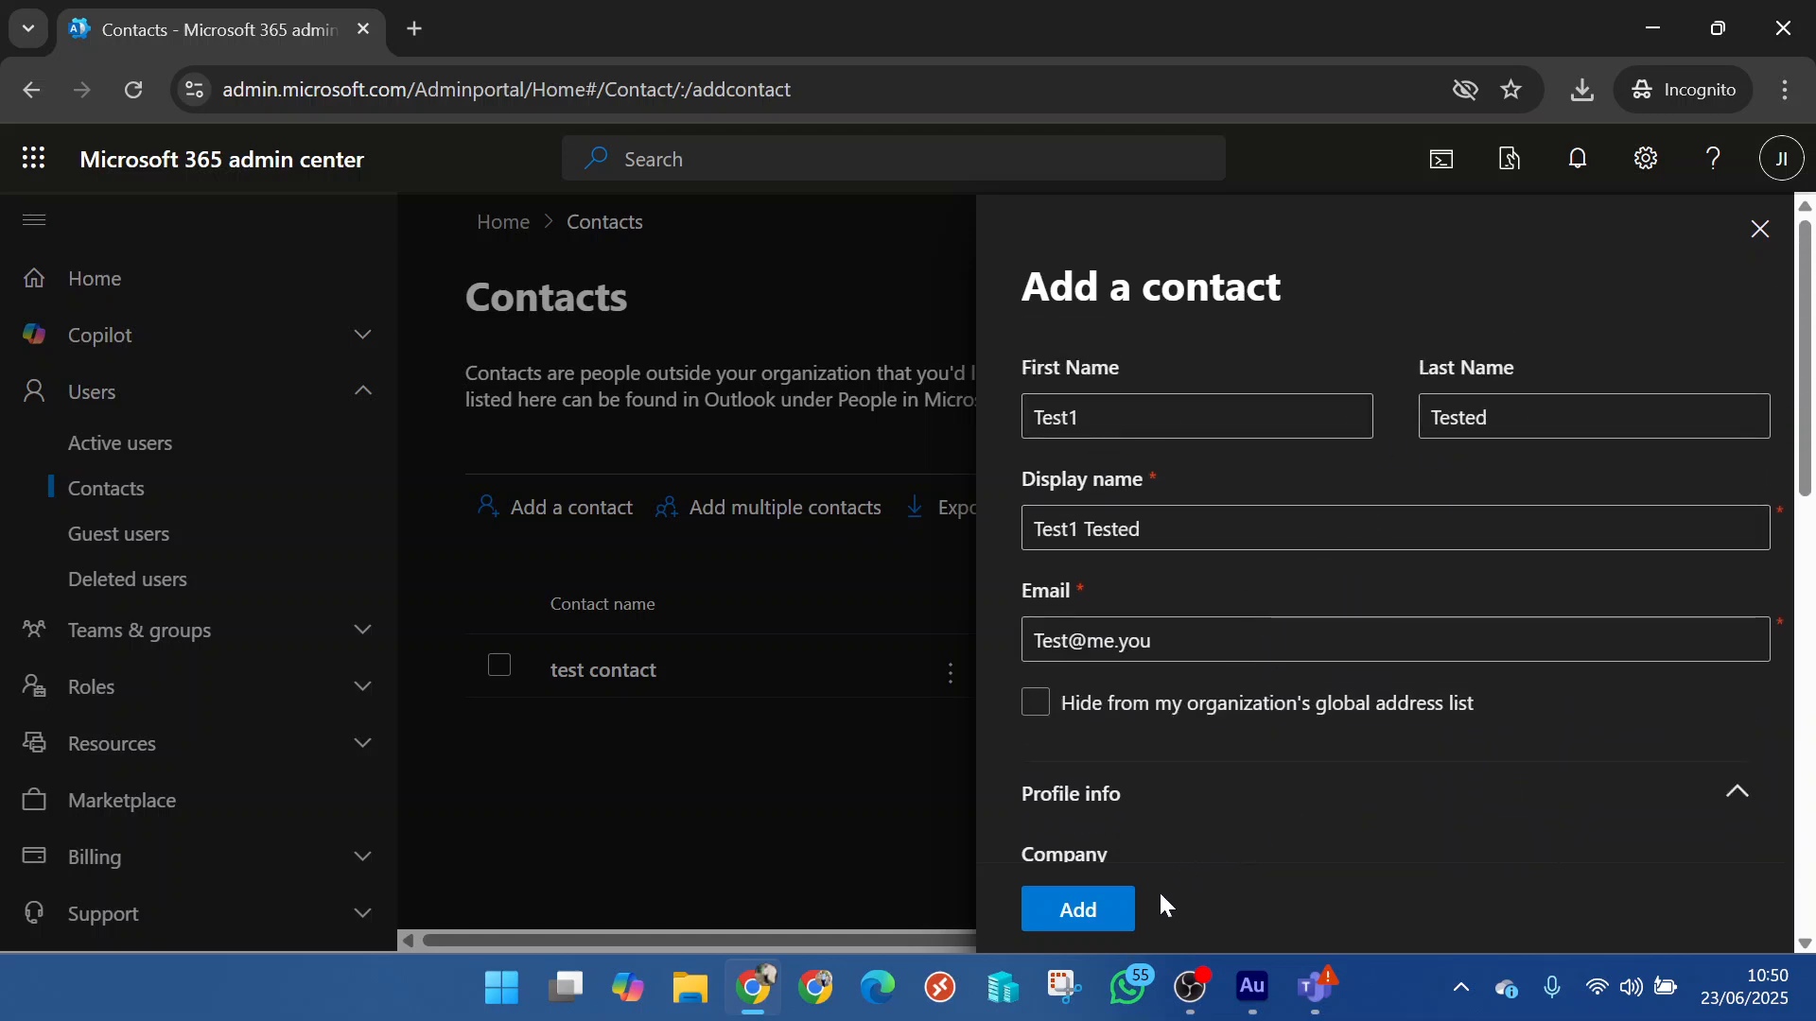
# - Add the Test1 Tested contact and return to the contacts list
pyautogui.click(1078, 910)
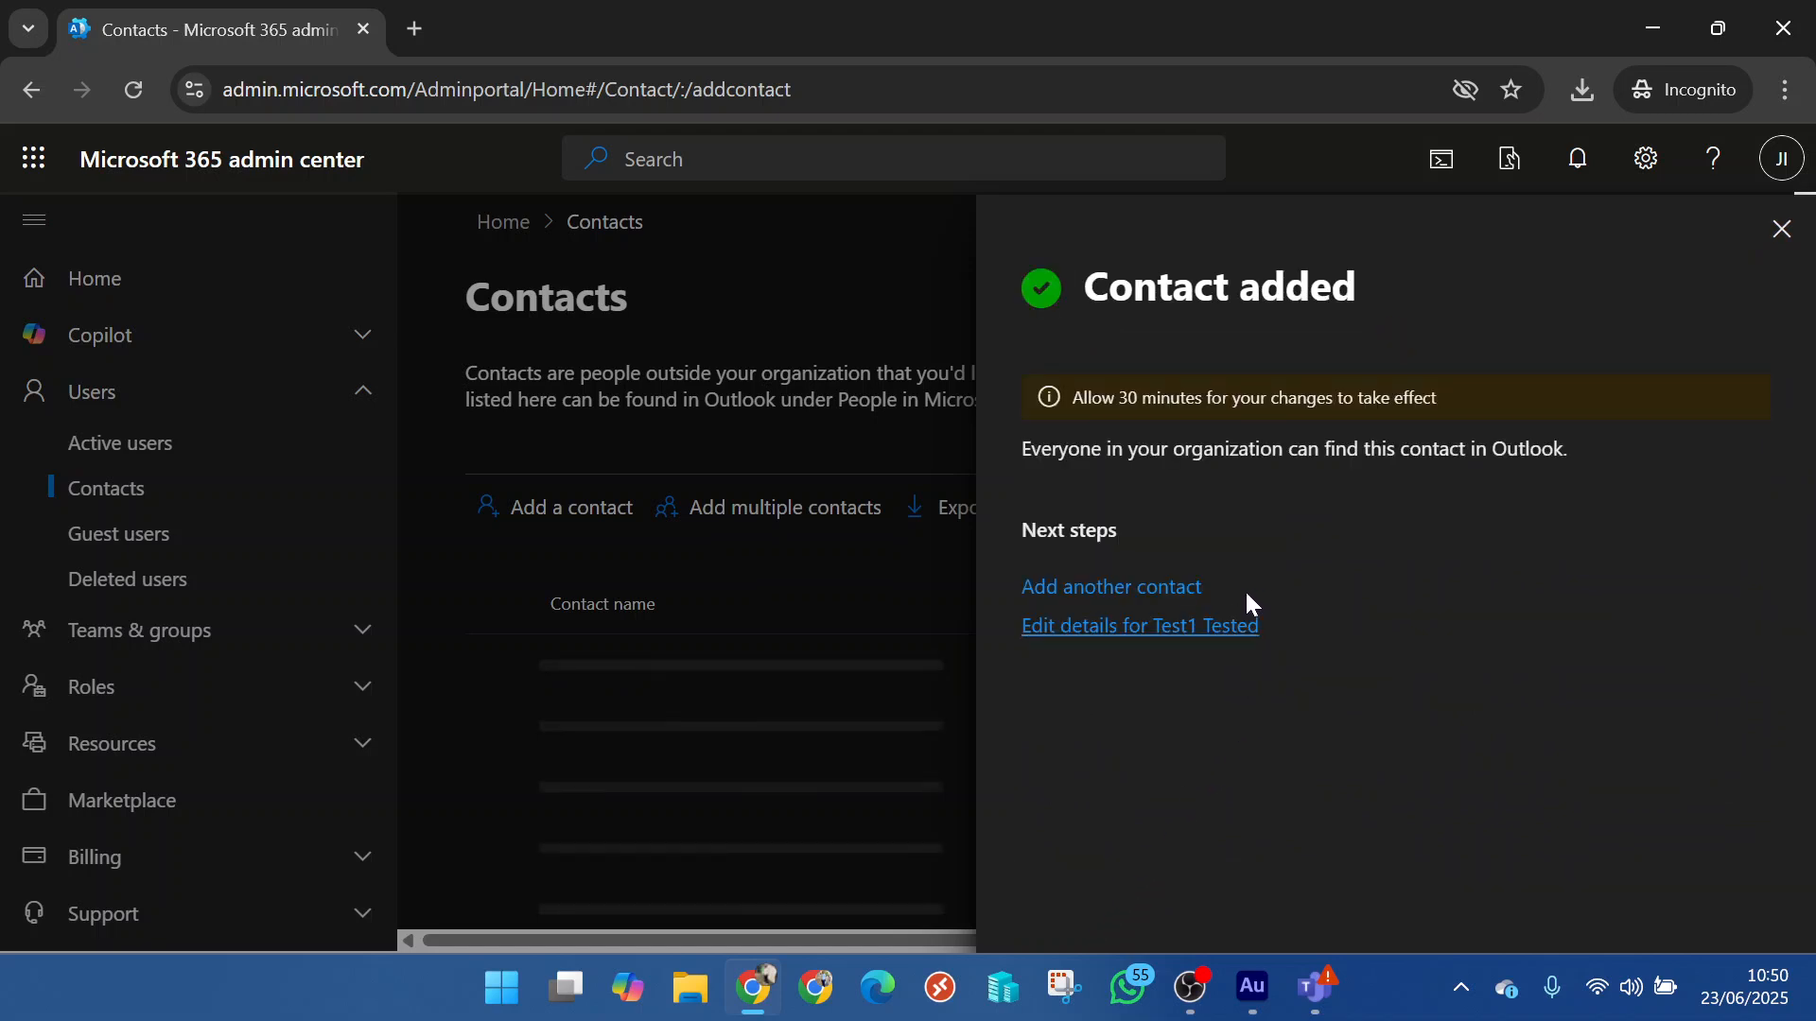
pyautogui.click(1781, 229)
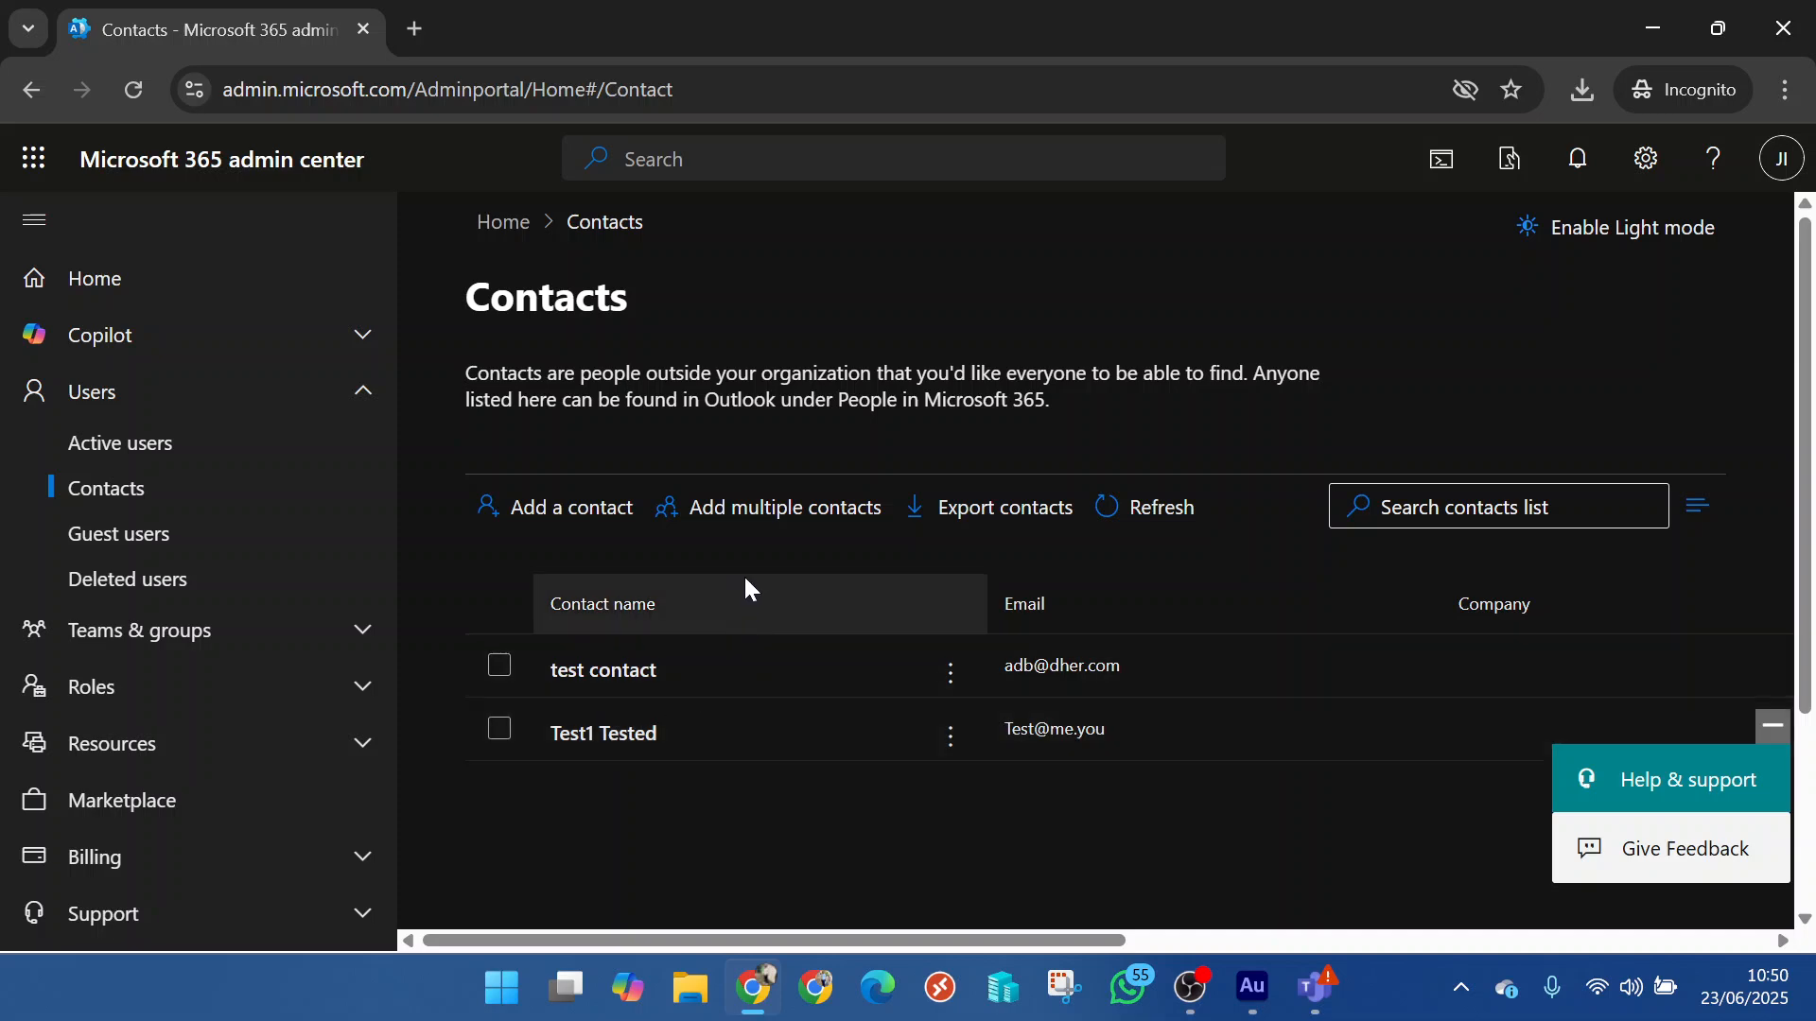
# - Download the headers-only CSV for adding multiple contacts as Import_Contact_Template (1).csv in Downloads and open it in Excel
pyautogui.click(796, 522)
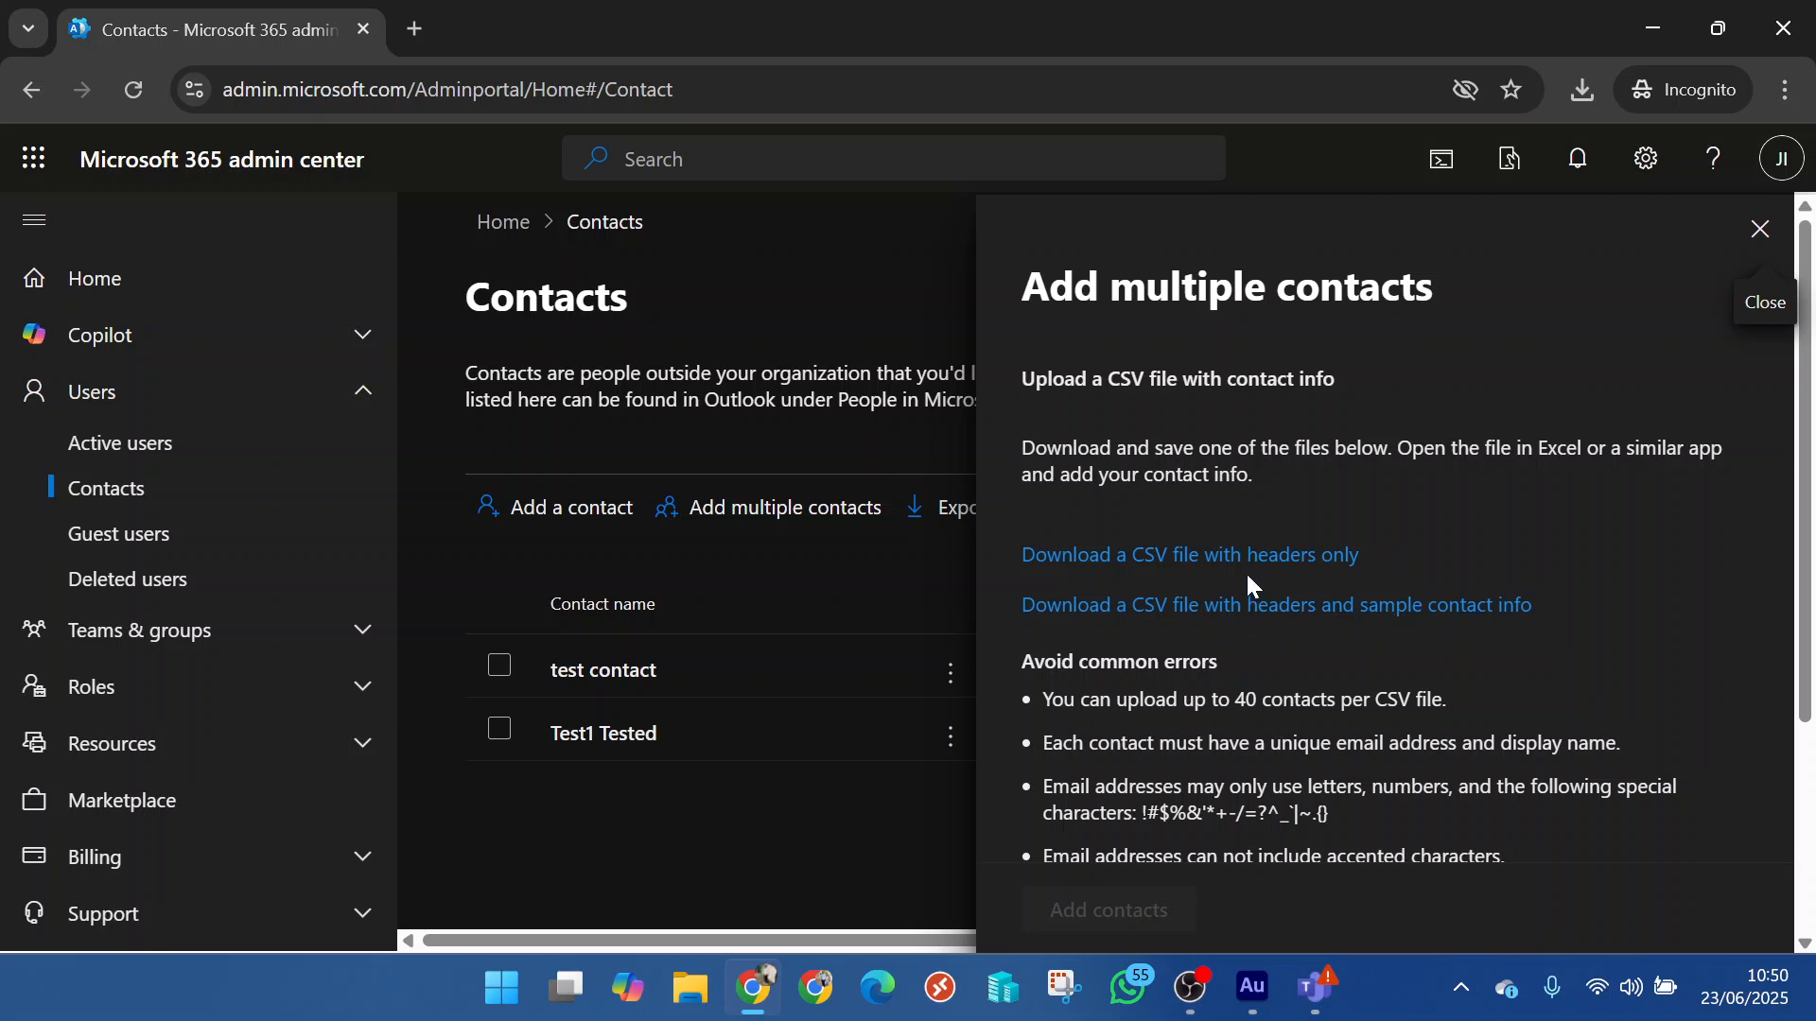
pyautogui.click(1240, 593)
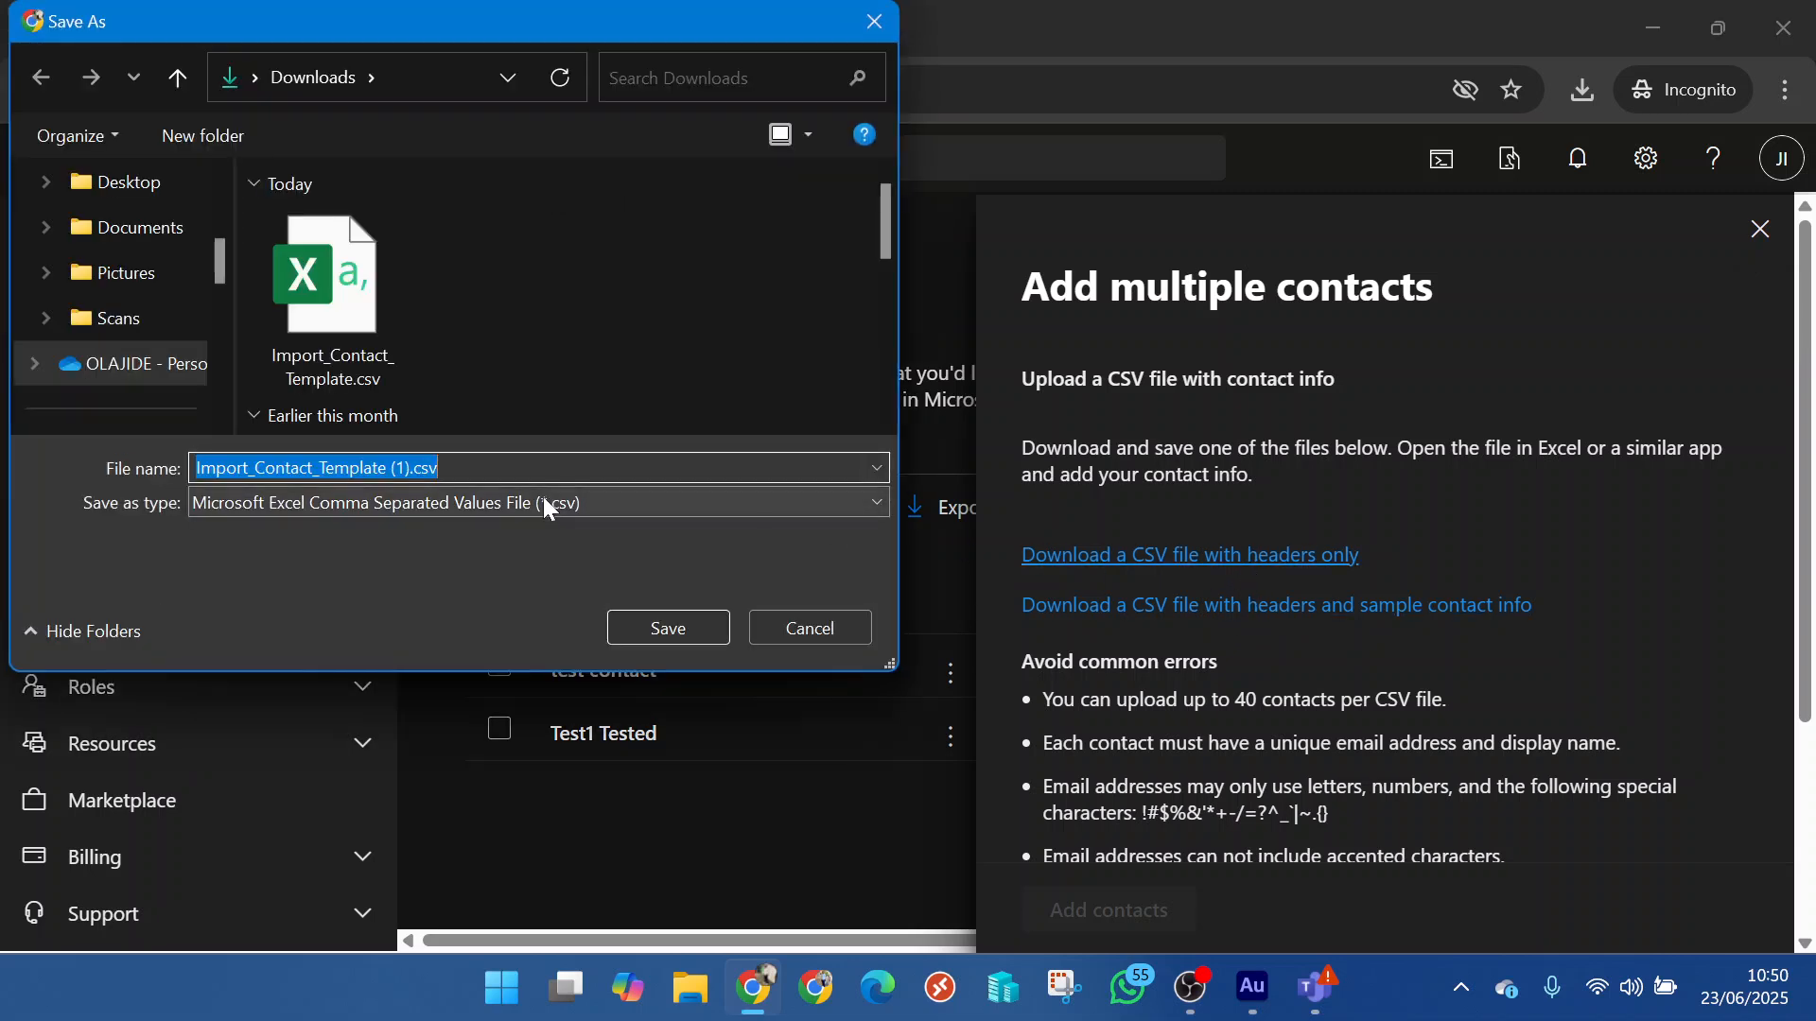
pyautogui.scroll(-3, 88, 284)
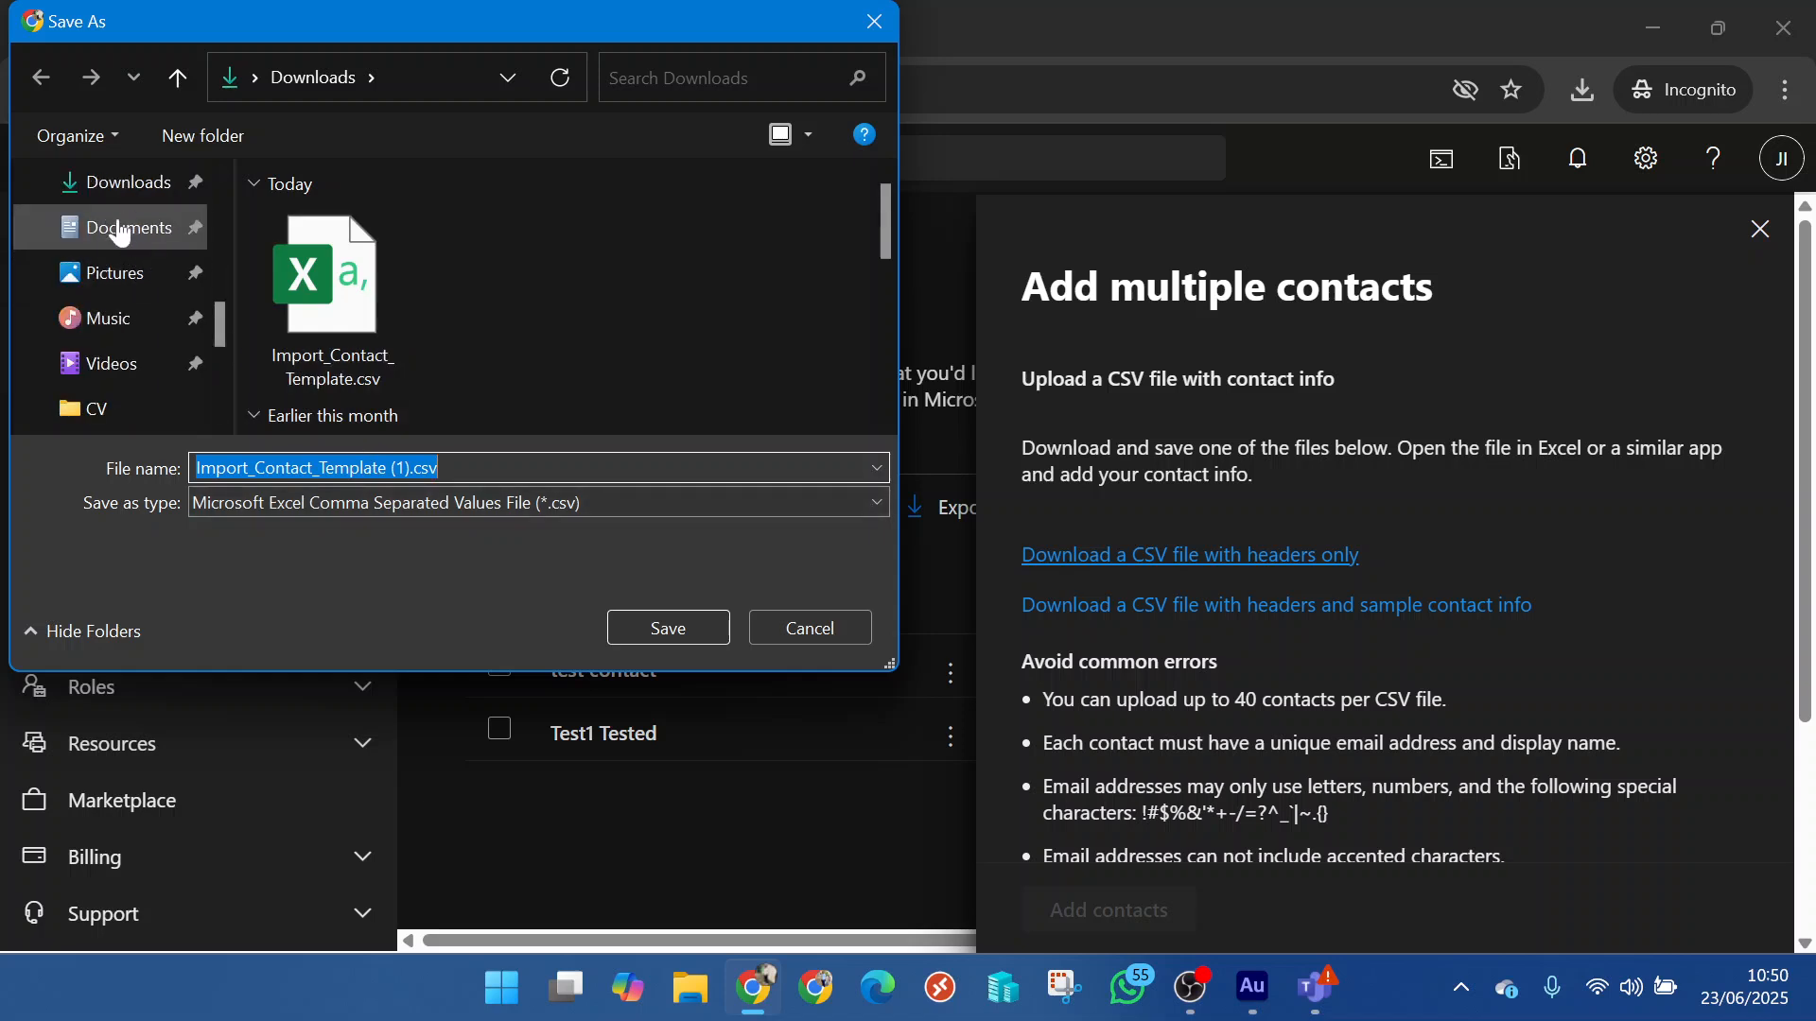
pyautogui.click(119, 183)
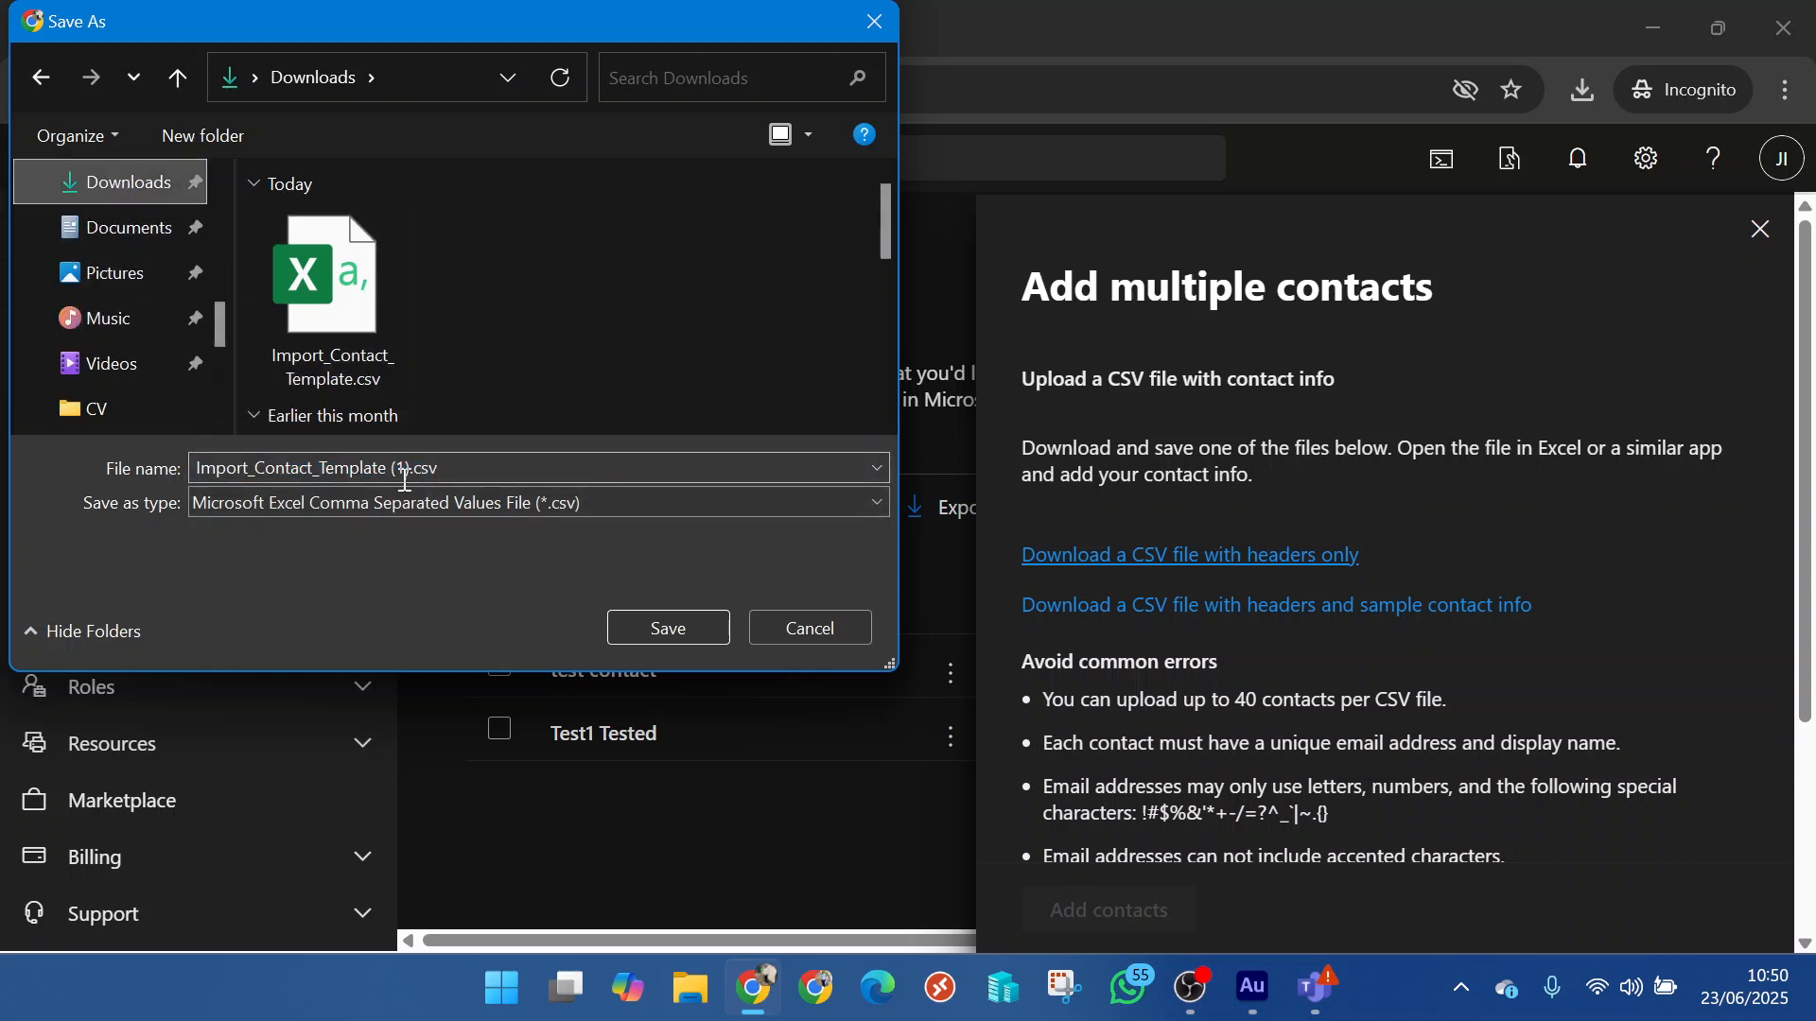
pyautogui.click(673, 622)
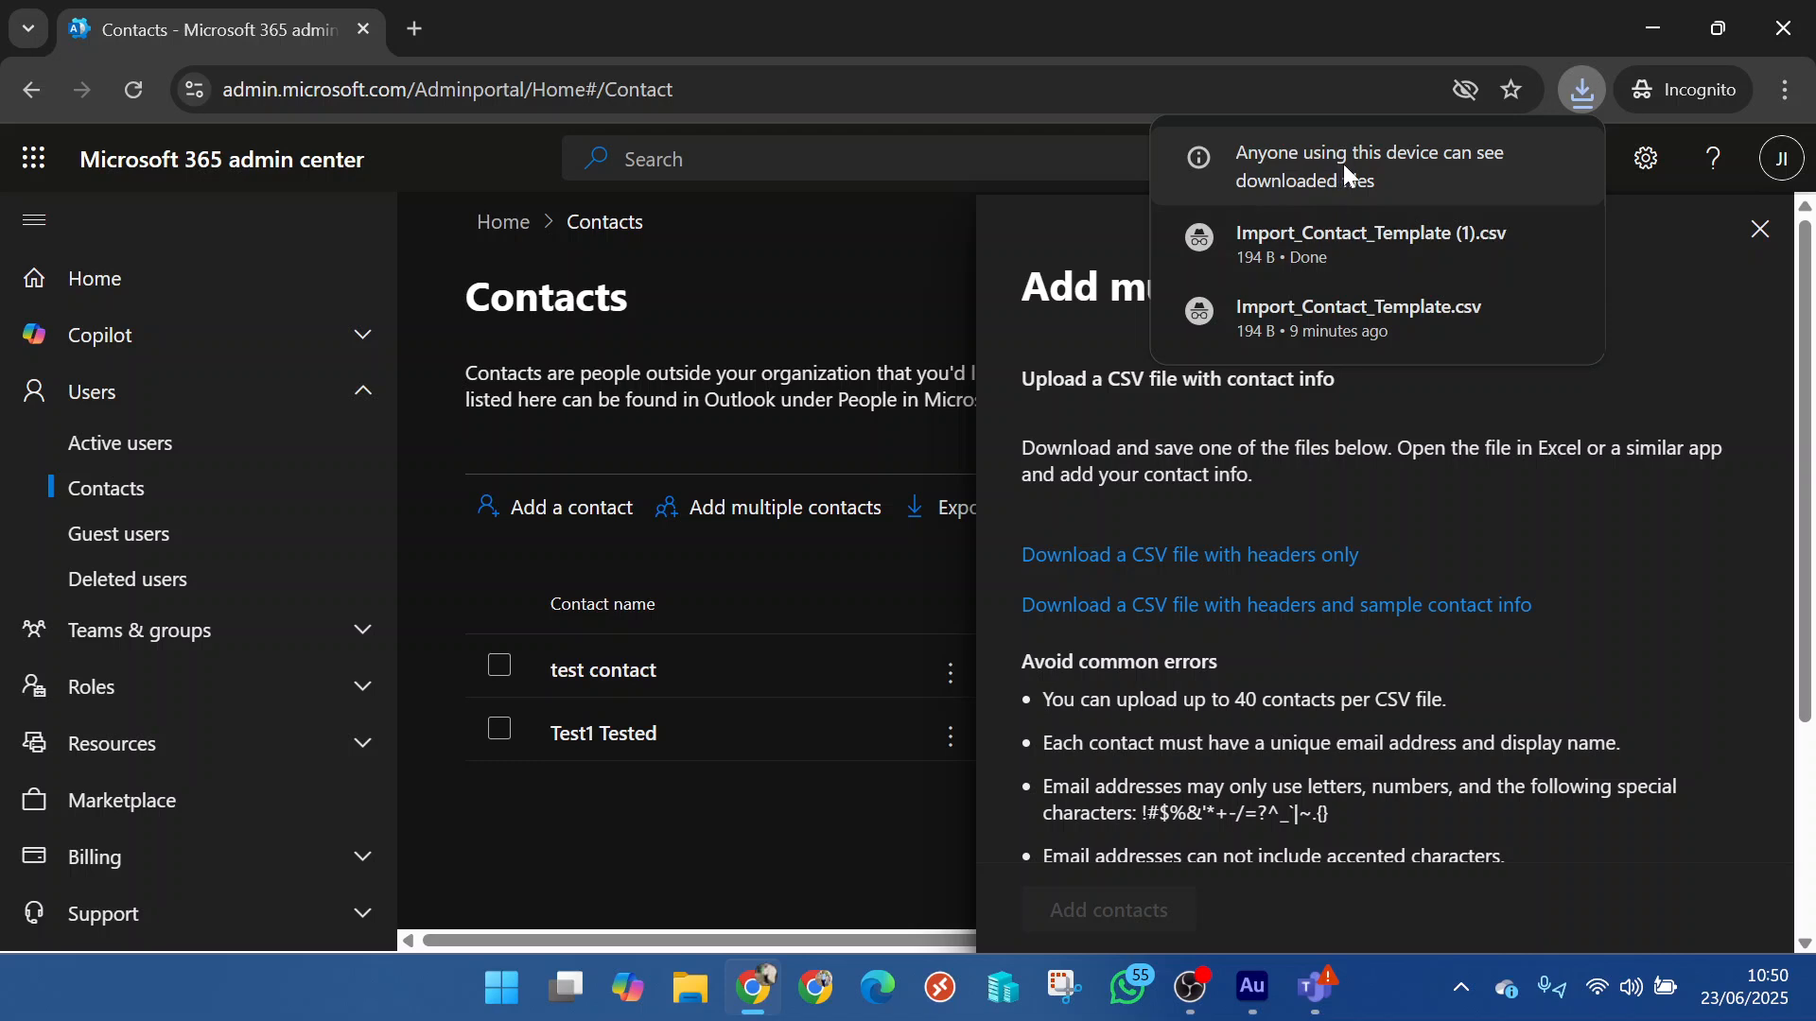
pyautogui.moveTo(1351, 269)
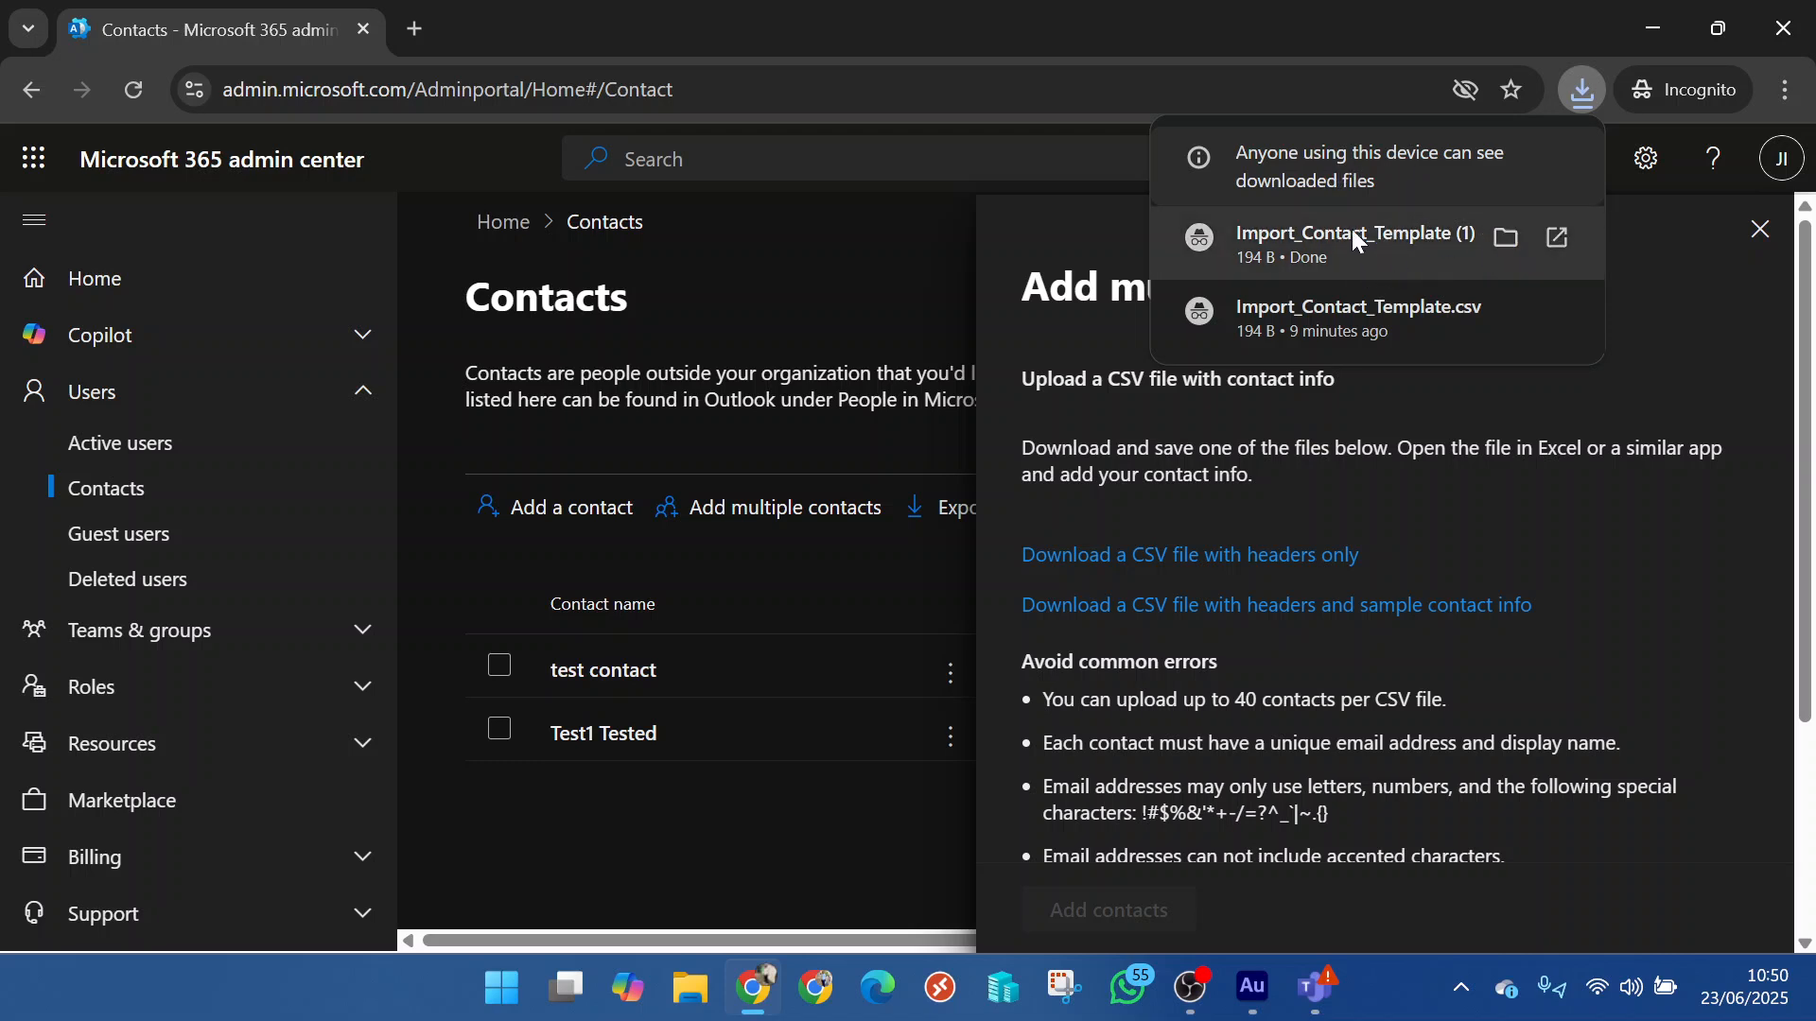
pyautogui.click(1268, 314)
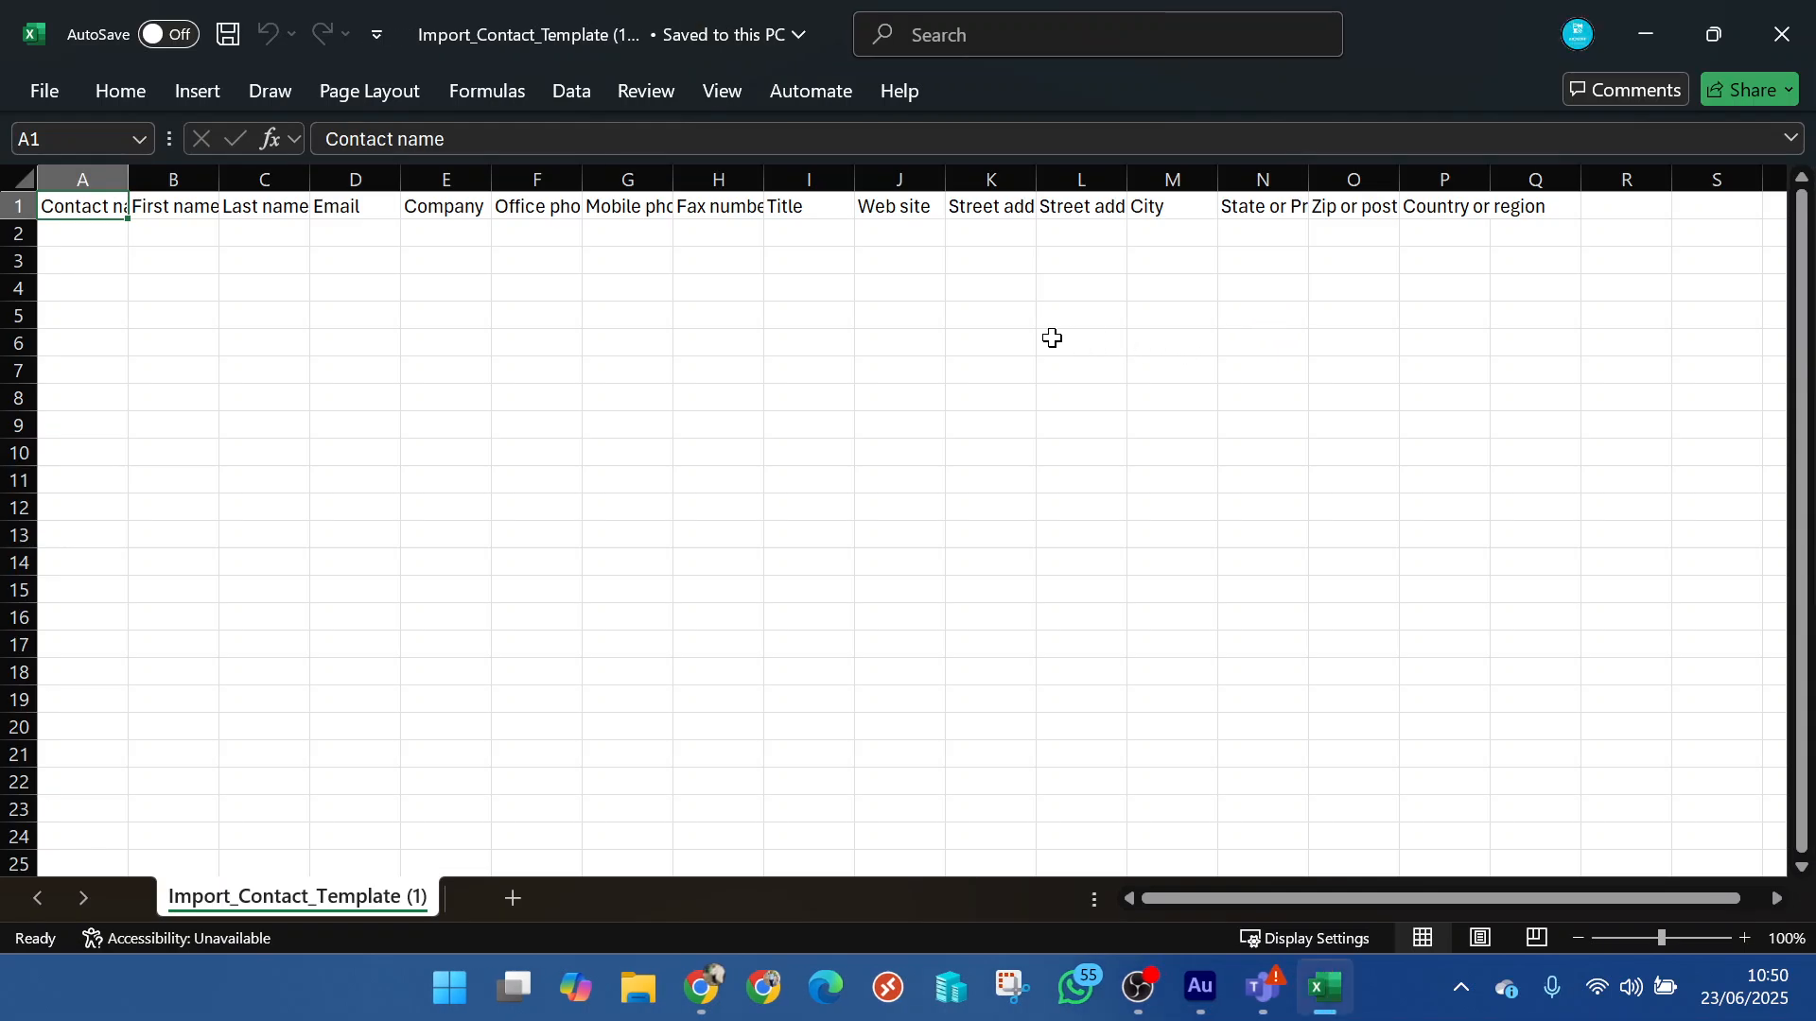
# - Fill row 2 with contact name Test3, first name Test3, last name Tested and the contact's email address
pyautogui.click(98, 236)
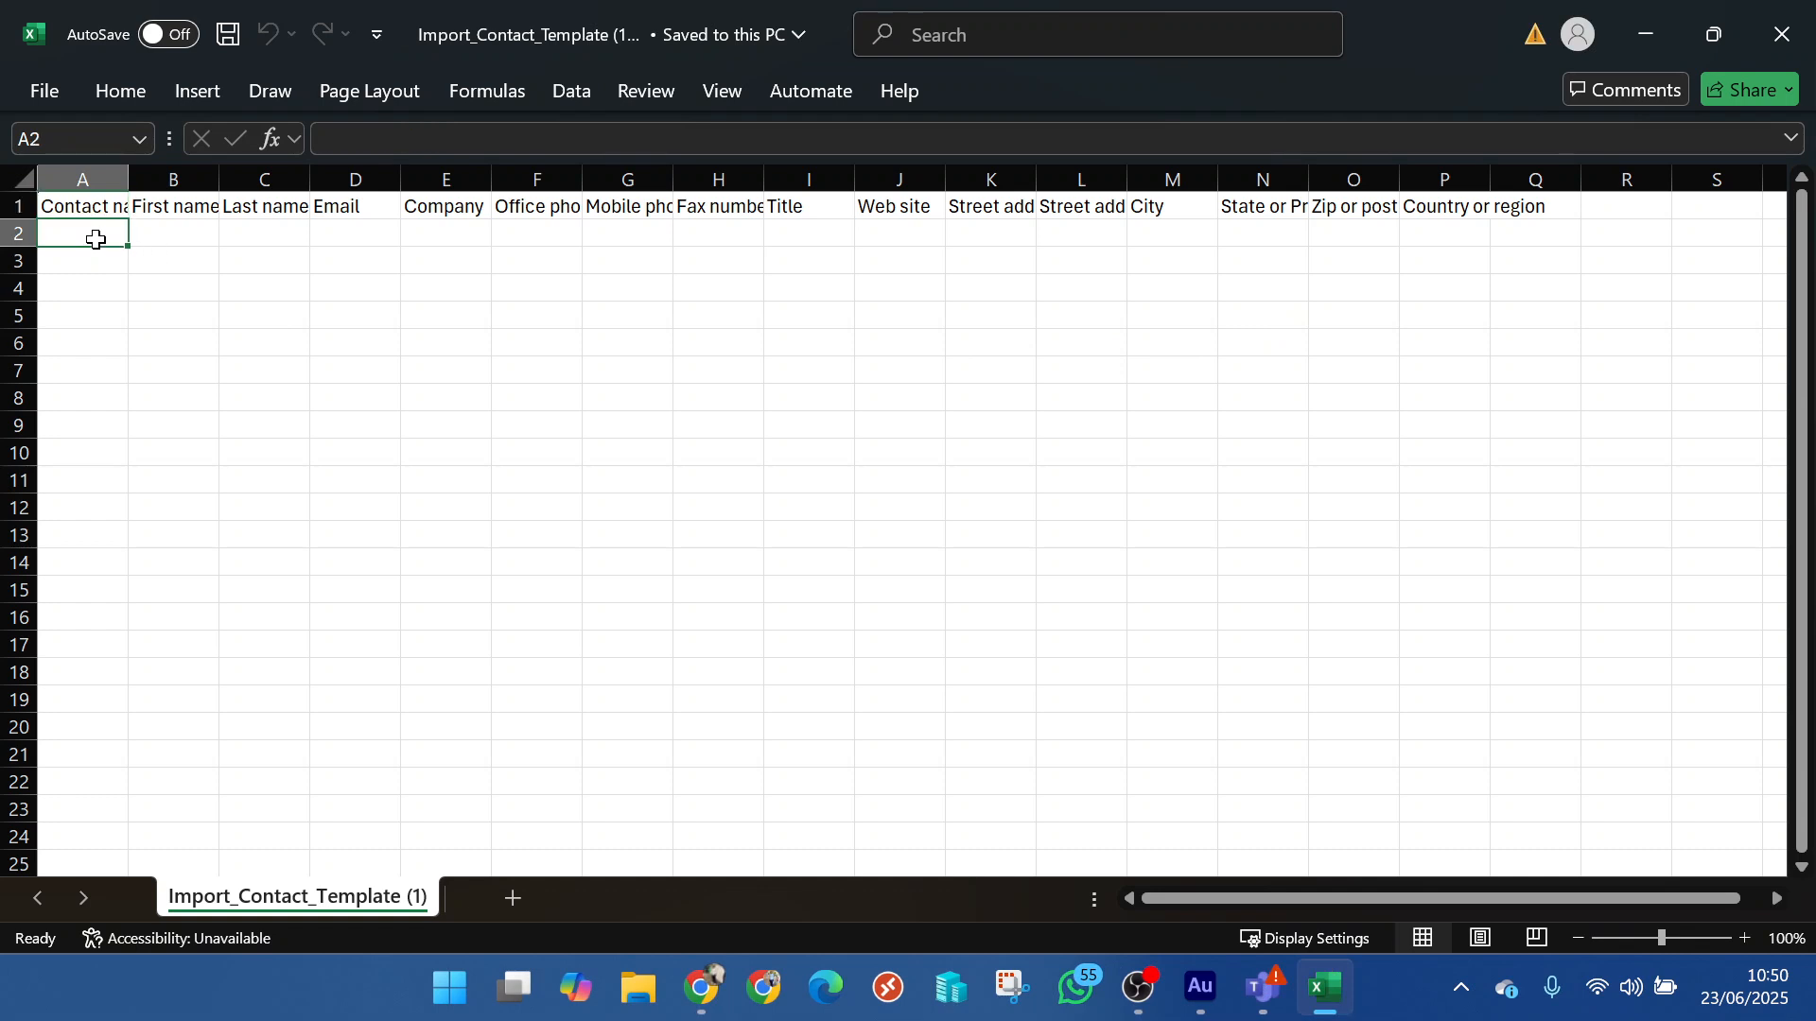
pyautogui.doubleClick(99, 237)
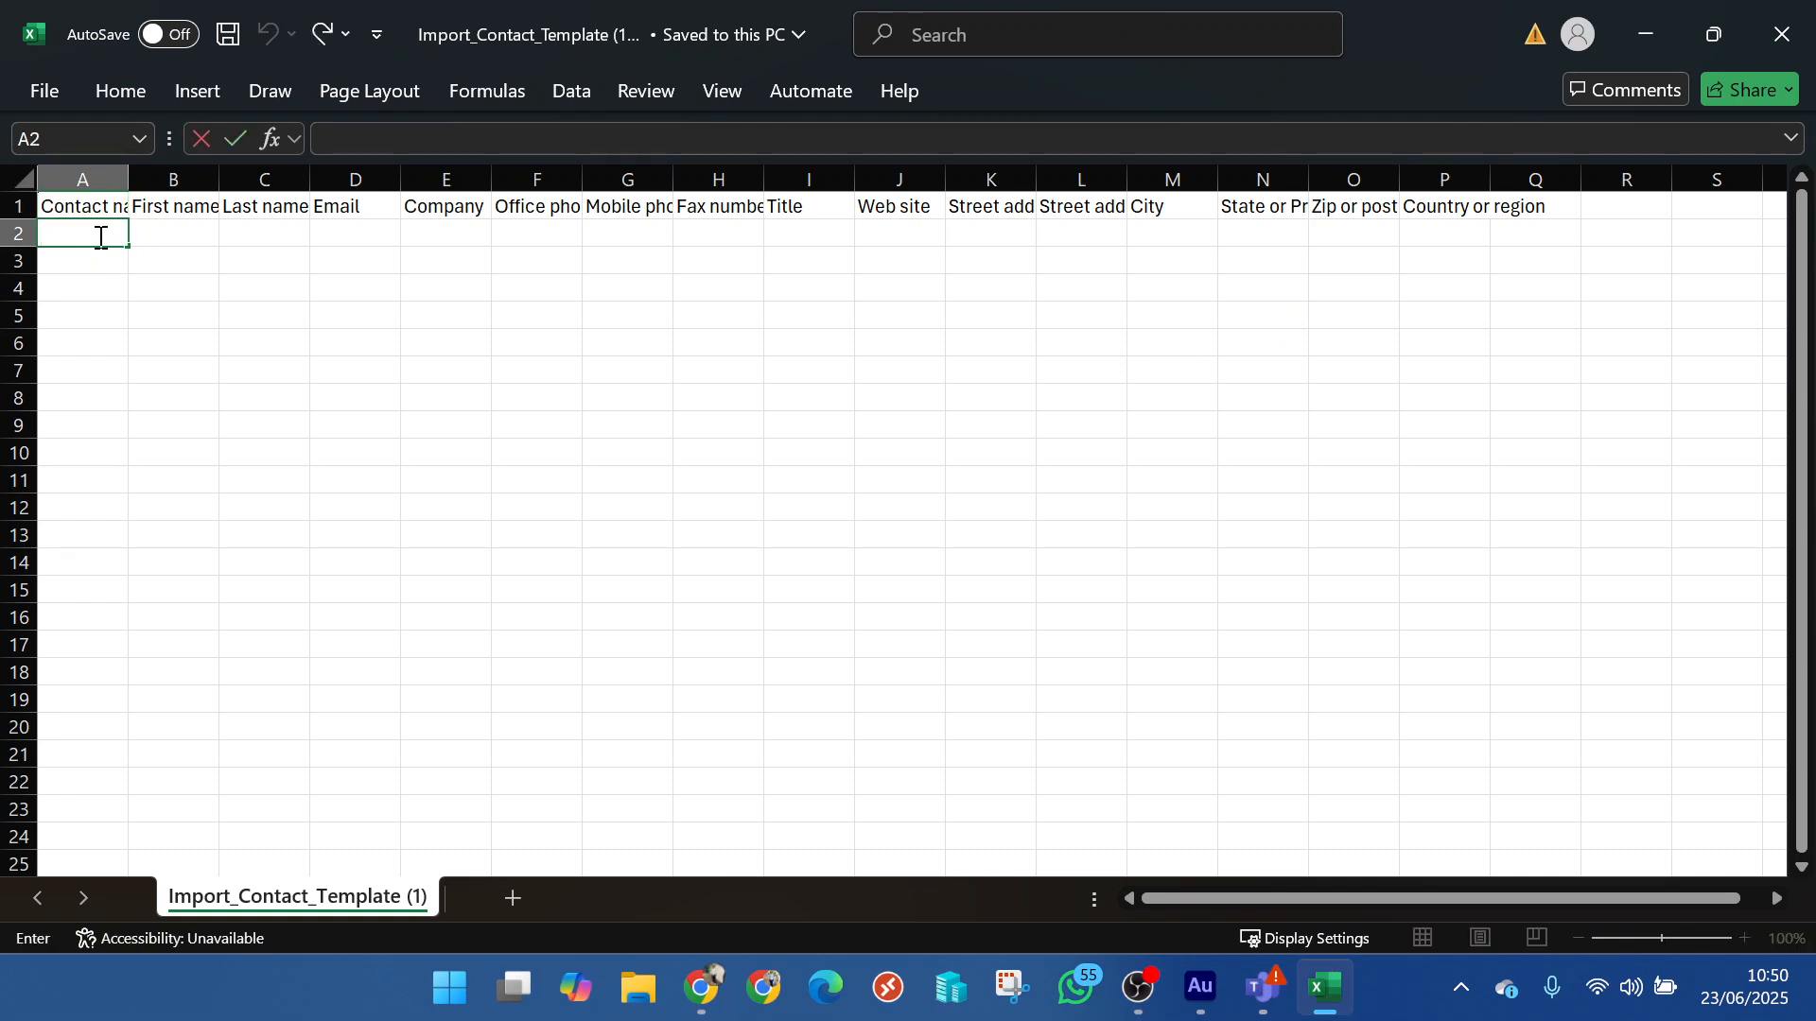
pyautogui.write('Test3')
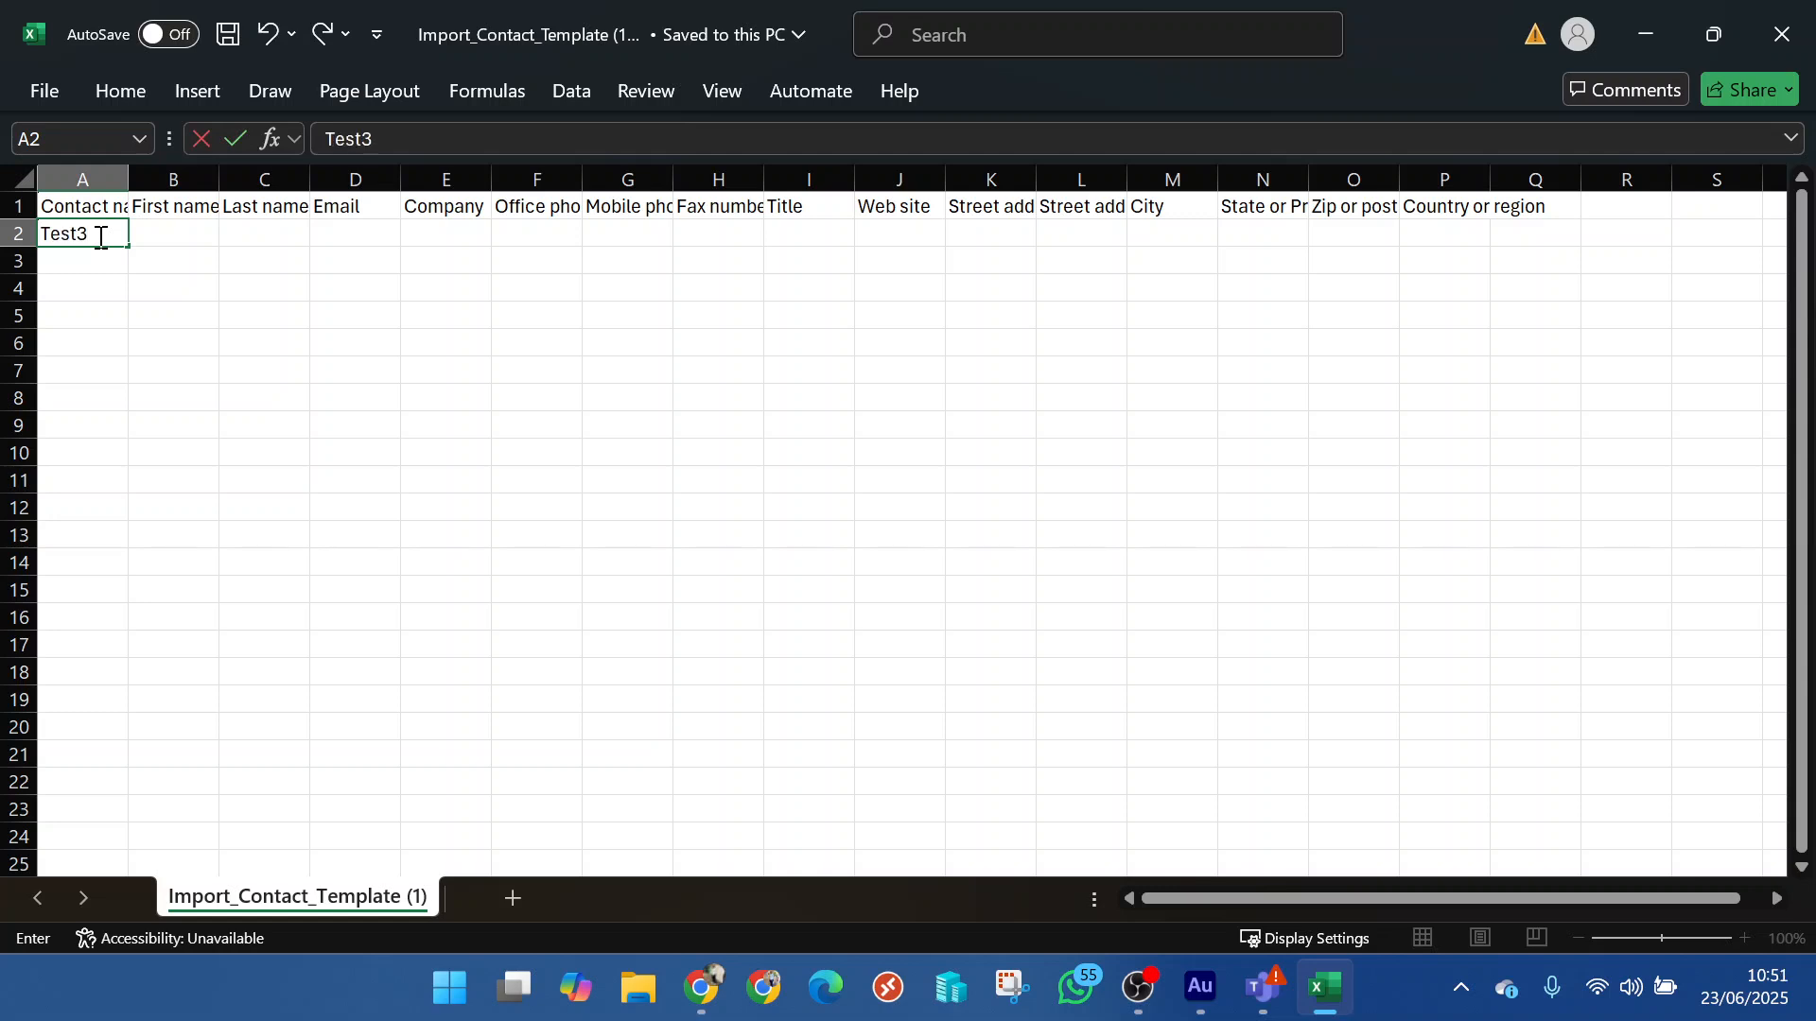
pyautogui.doubleClick(199, 231)
pyautogui.write('Test3')
pyautogui.click(271, 231)
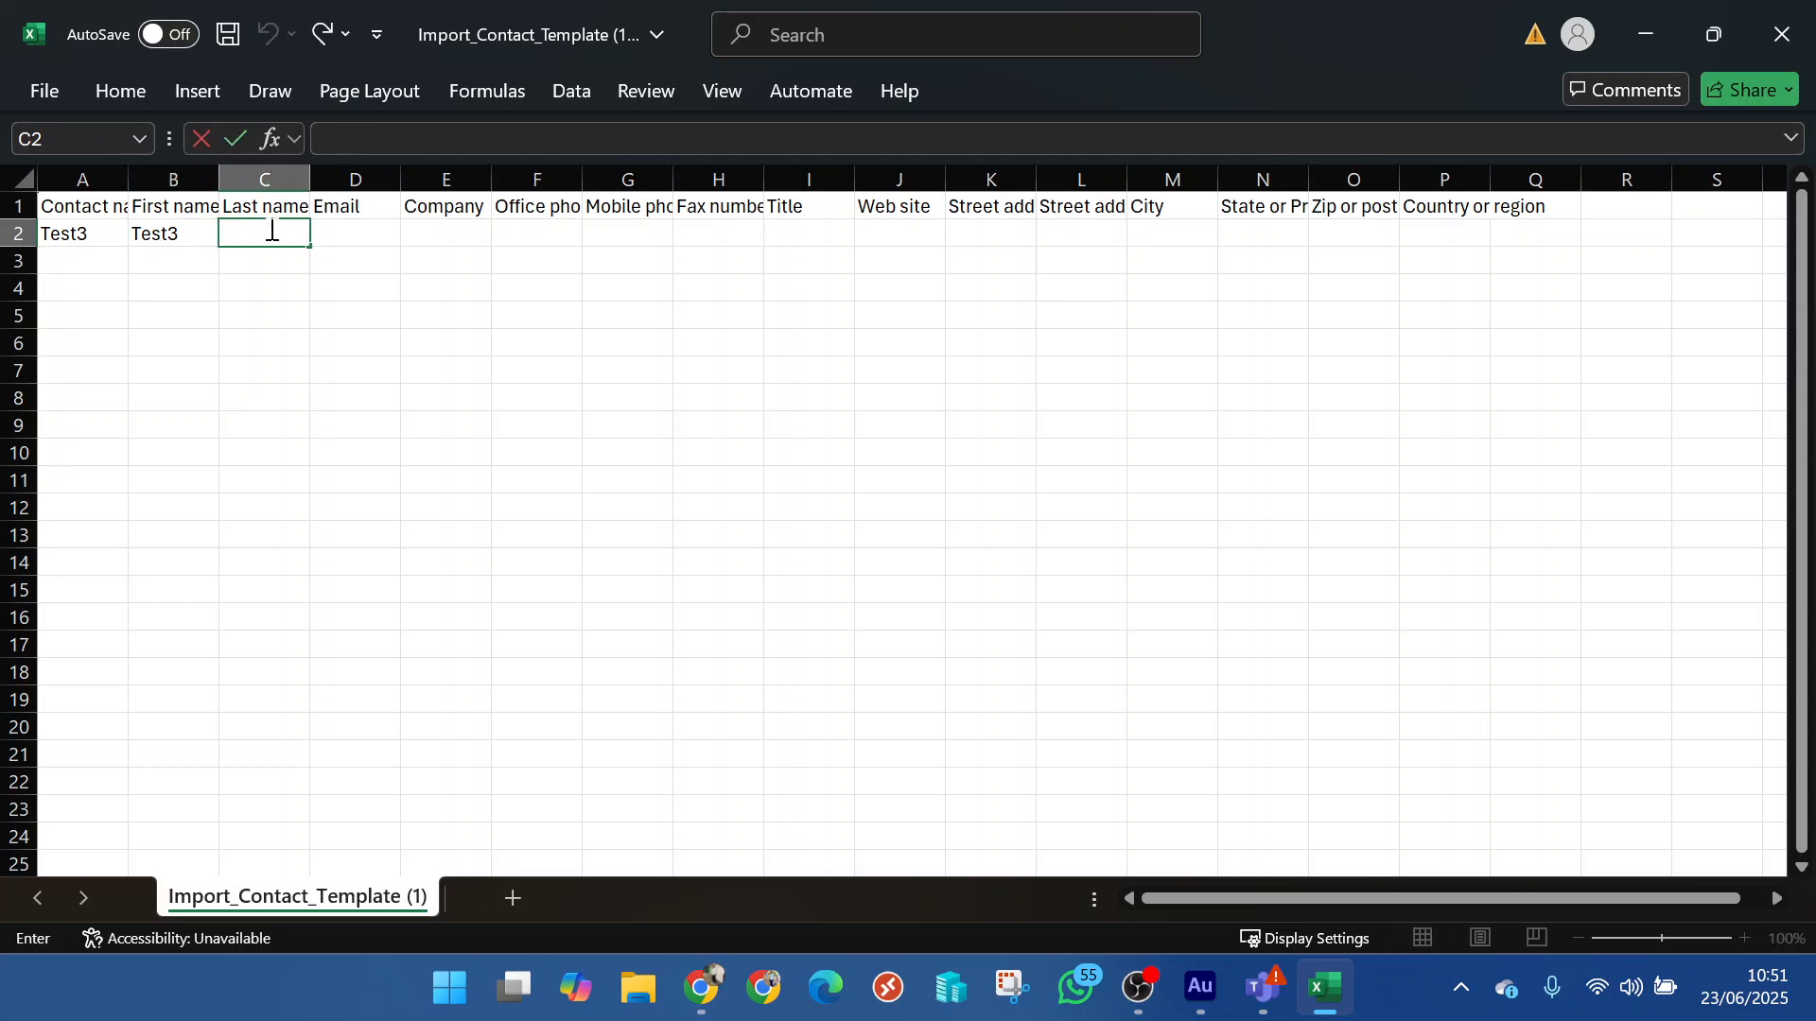
pyautogui.write('Tested')
pyautogui.doubleClick(346, 228)
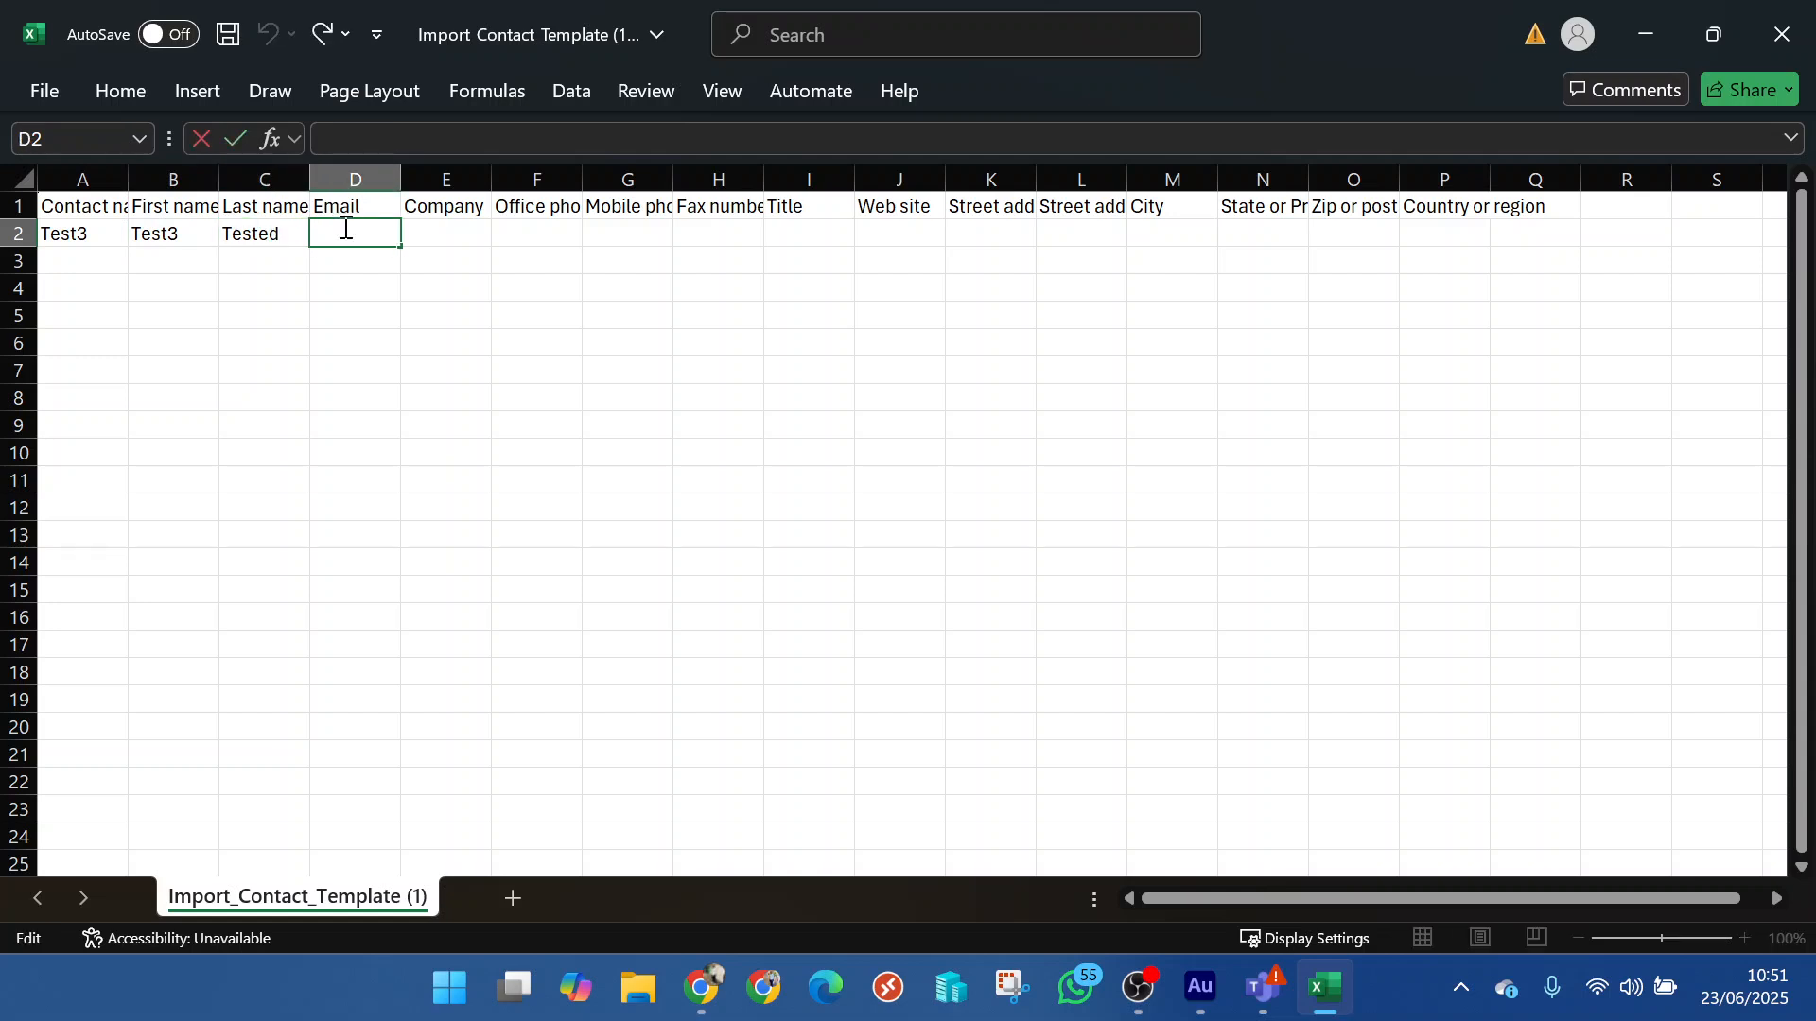
pyautogui.write('Test4@me.you')
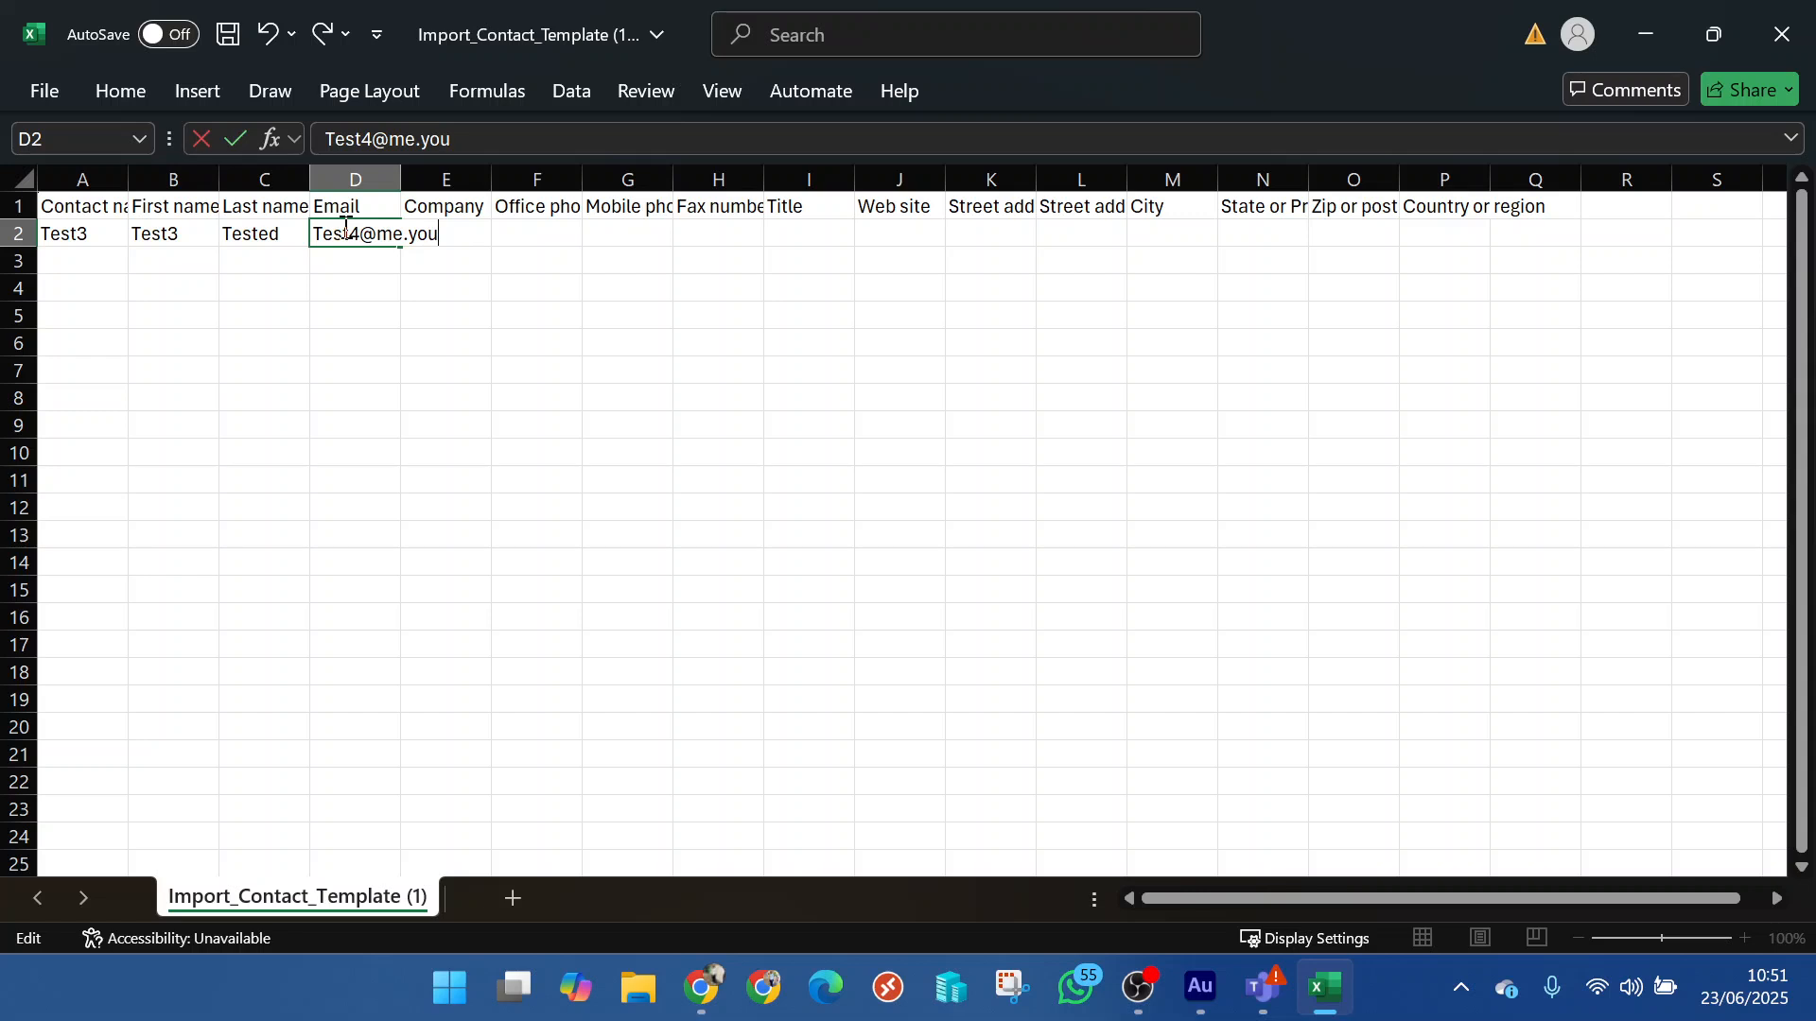
pyautogui.click(470, 399)
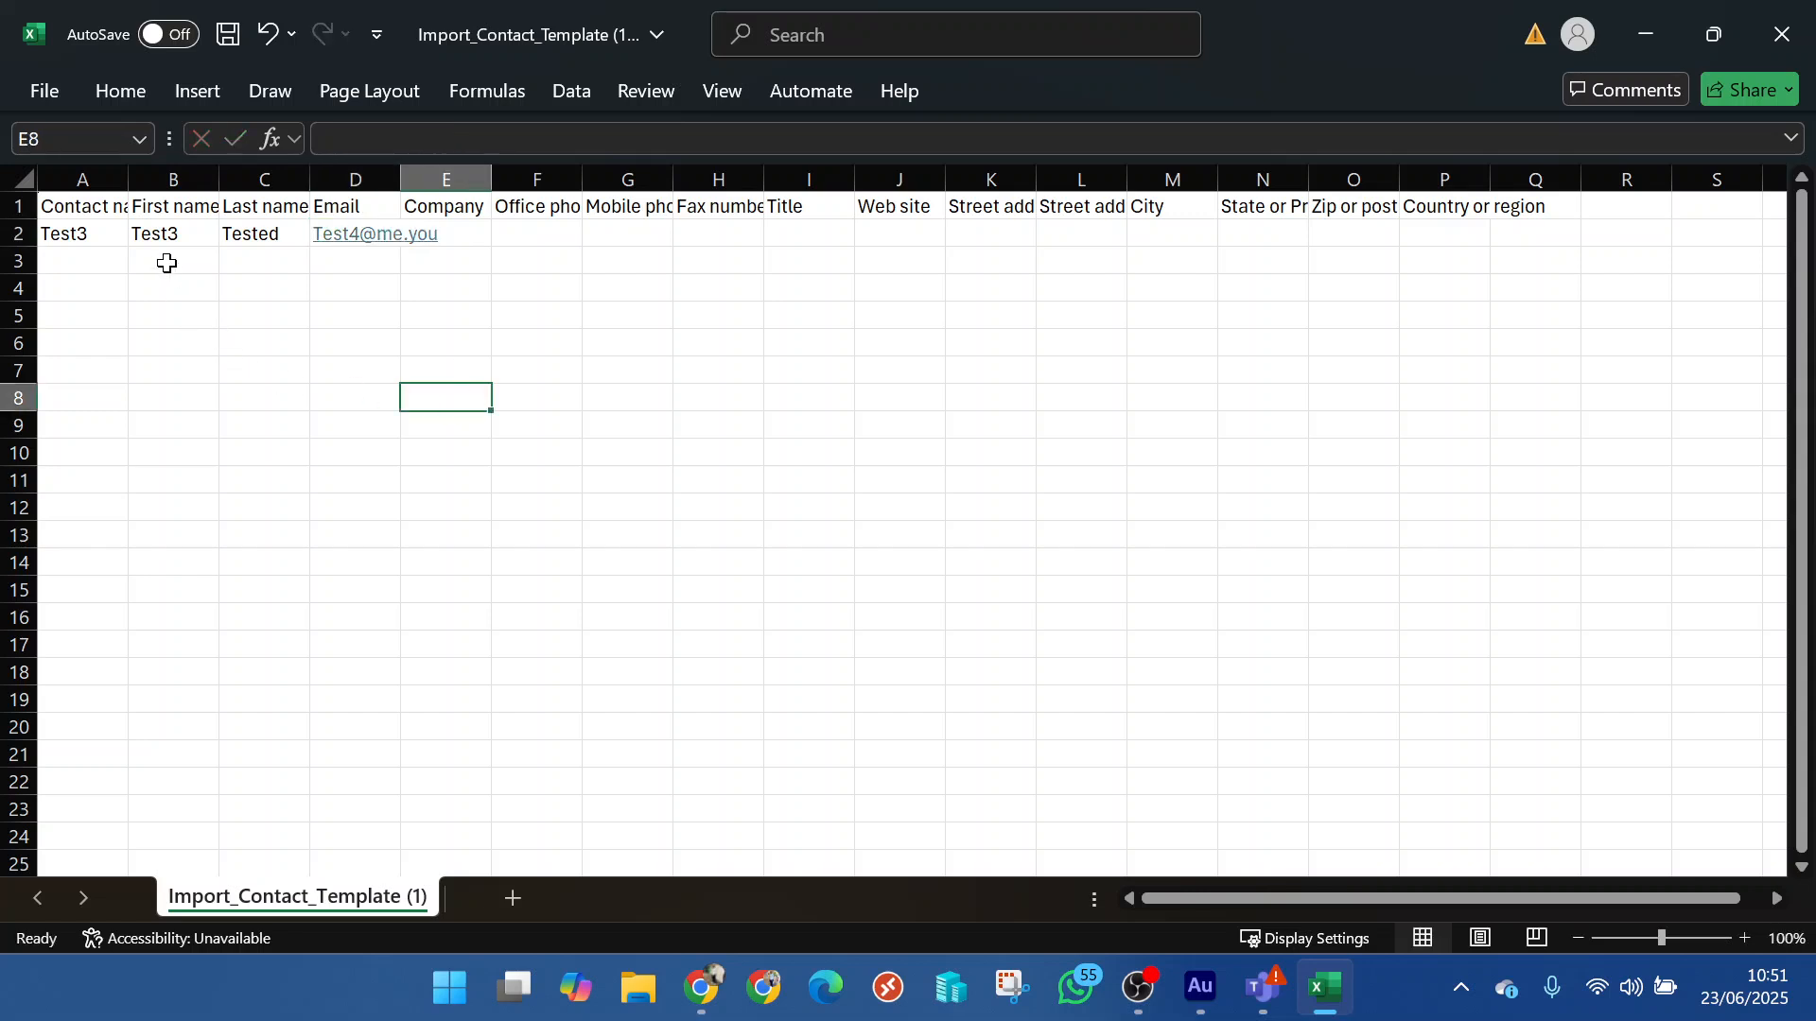
# - Save the filled template in Downloads as CSV UTF-8, replacing Import_Contact_Template (1).csv, and close the workbook to return to the admin center
pyautogui.click(49, 93)
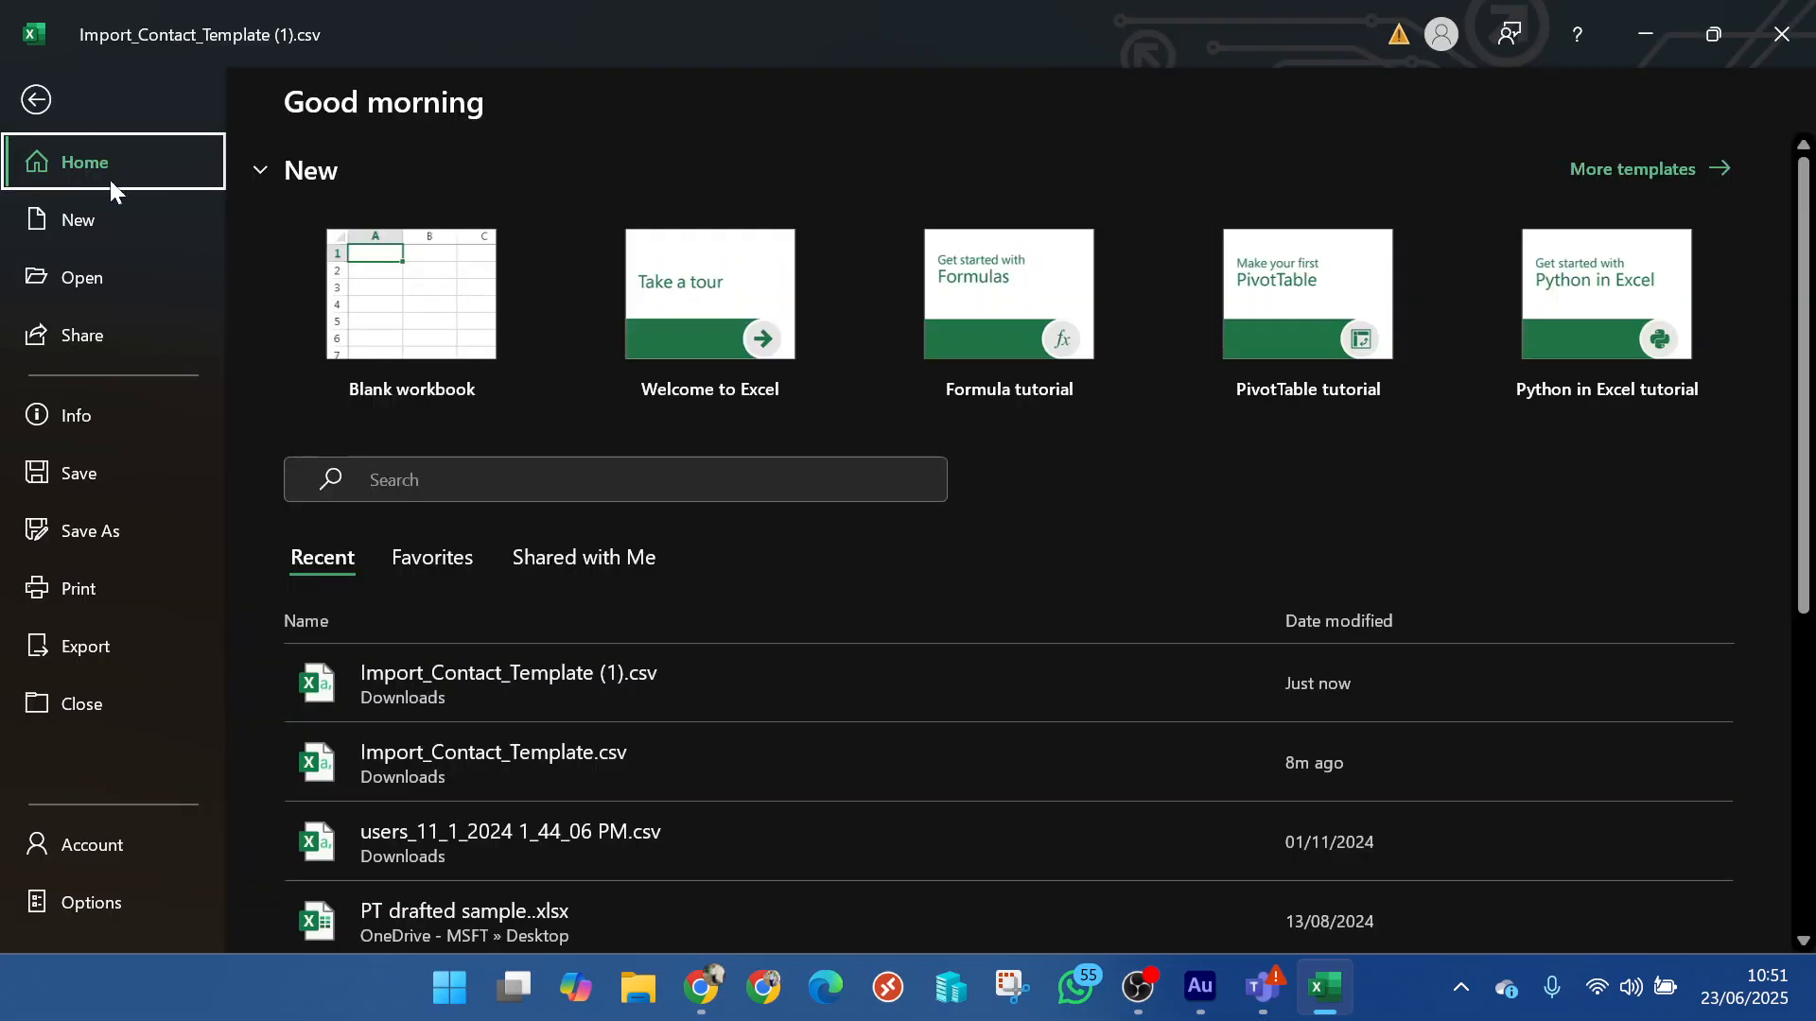
pyautogui.click(110, 529)
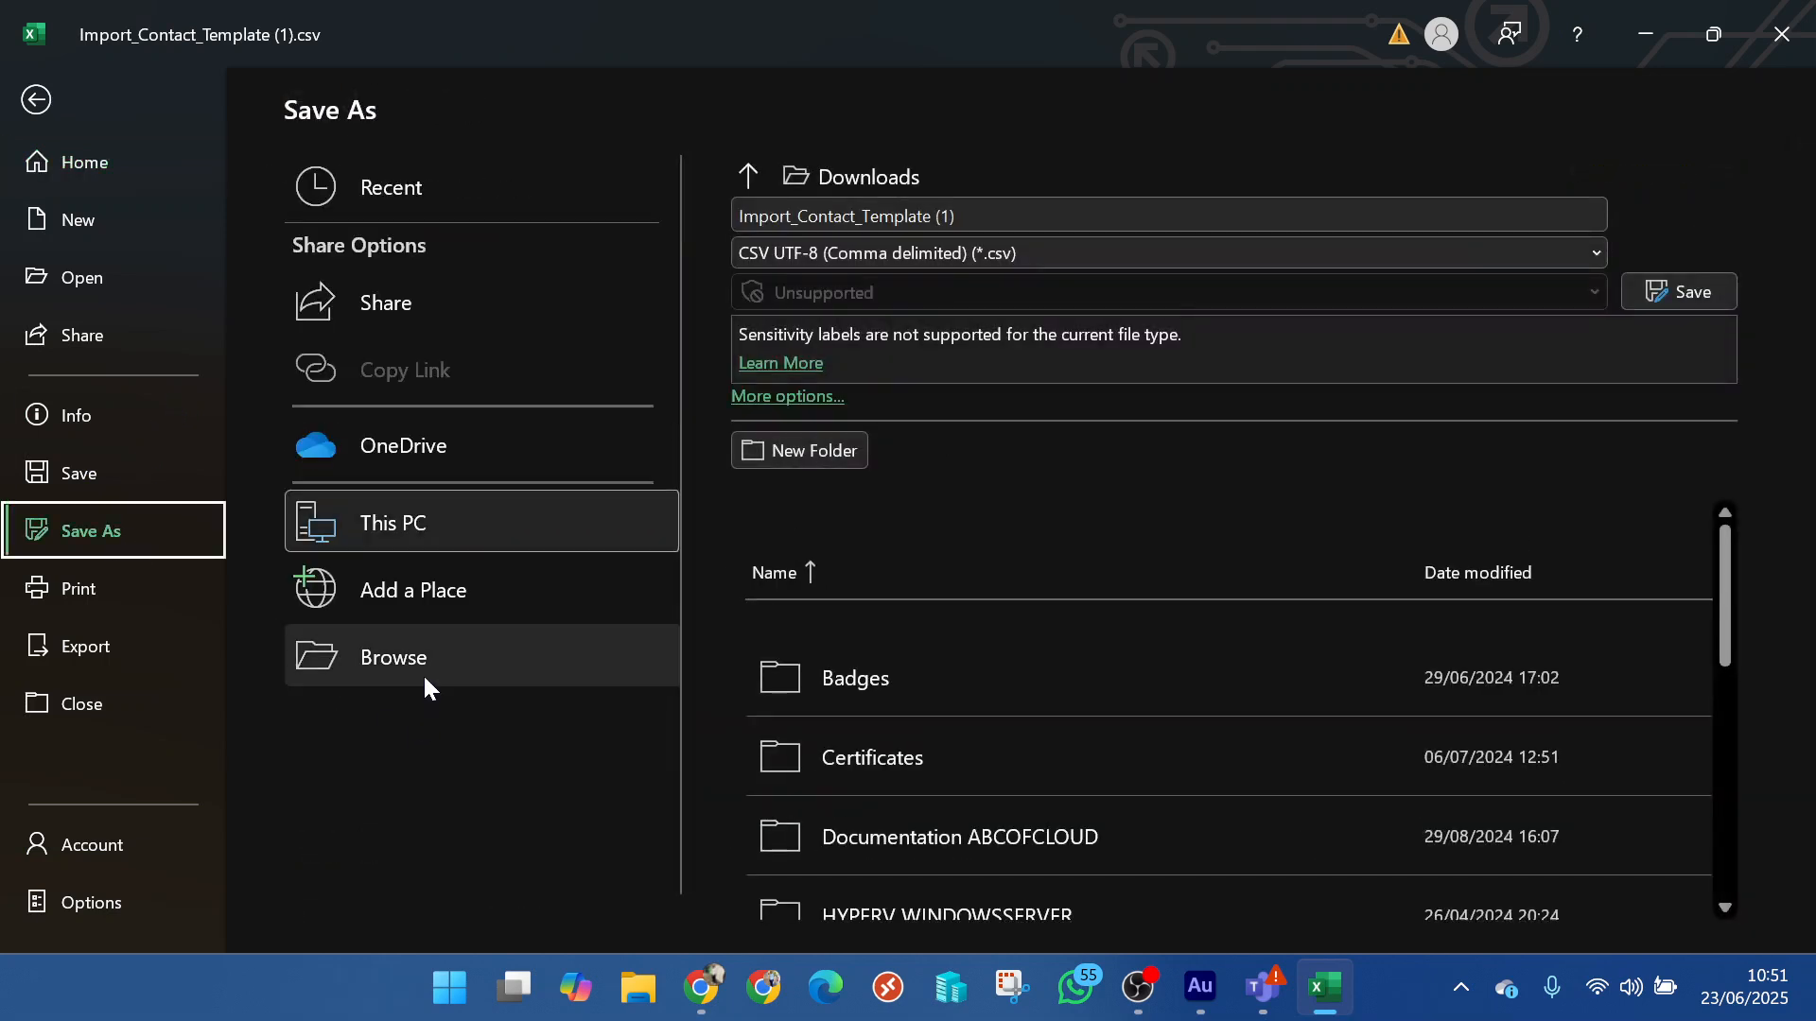
pyautogui.click(433, 662)
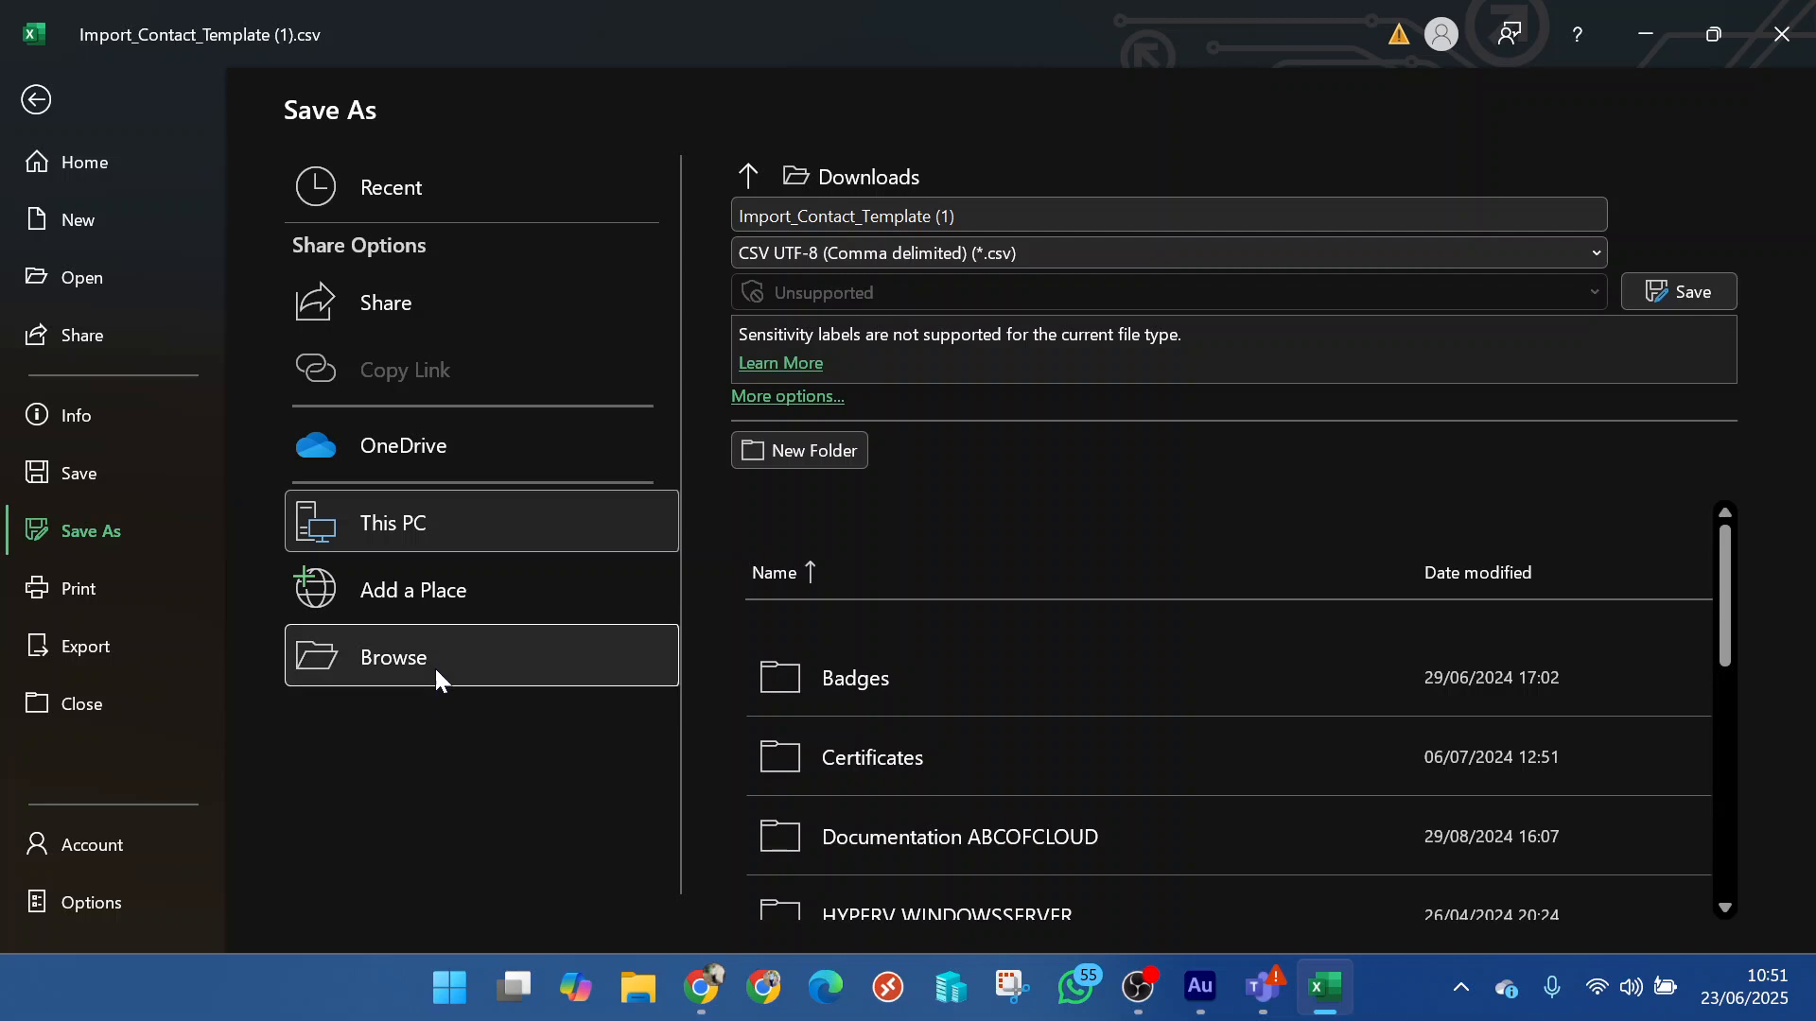
pyautogui.scroll(-1, 154, 301)
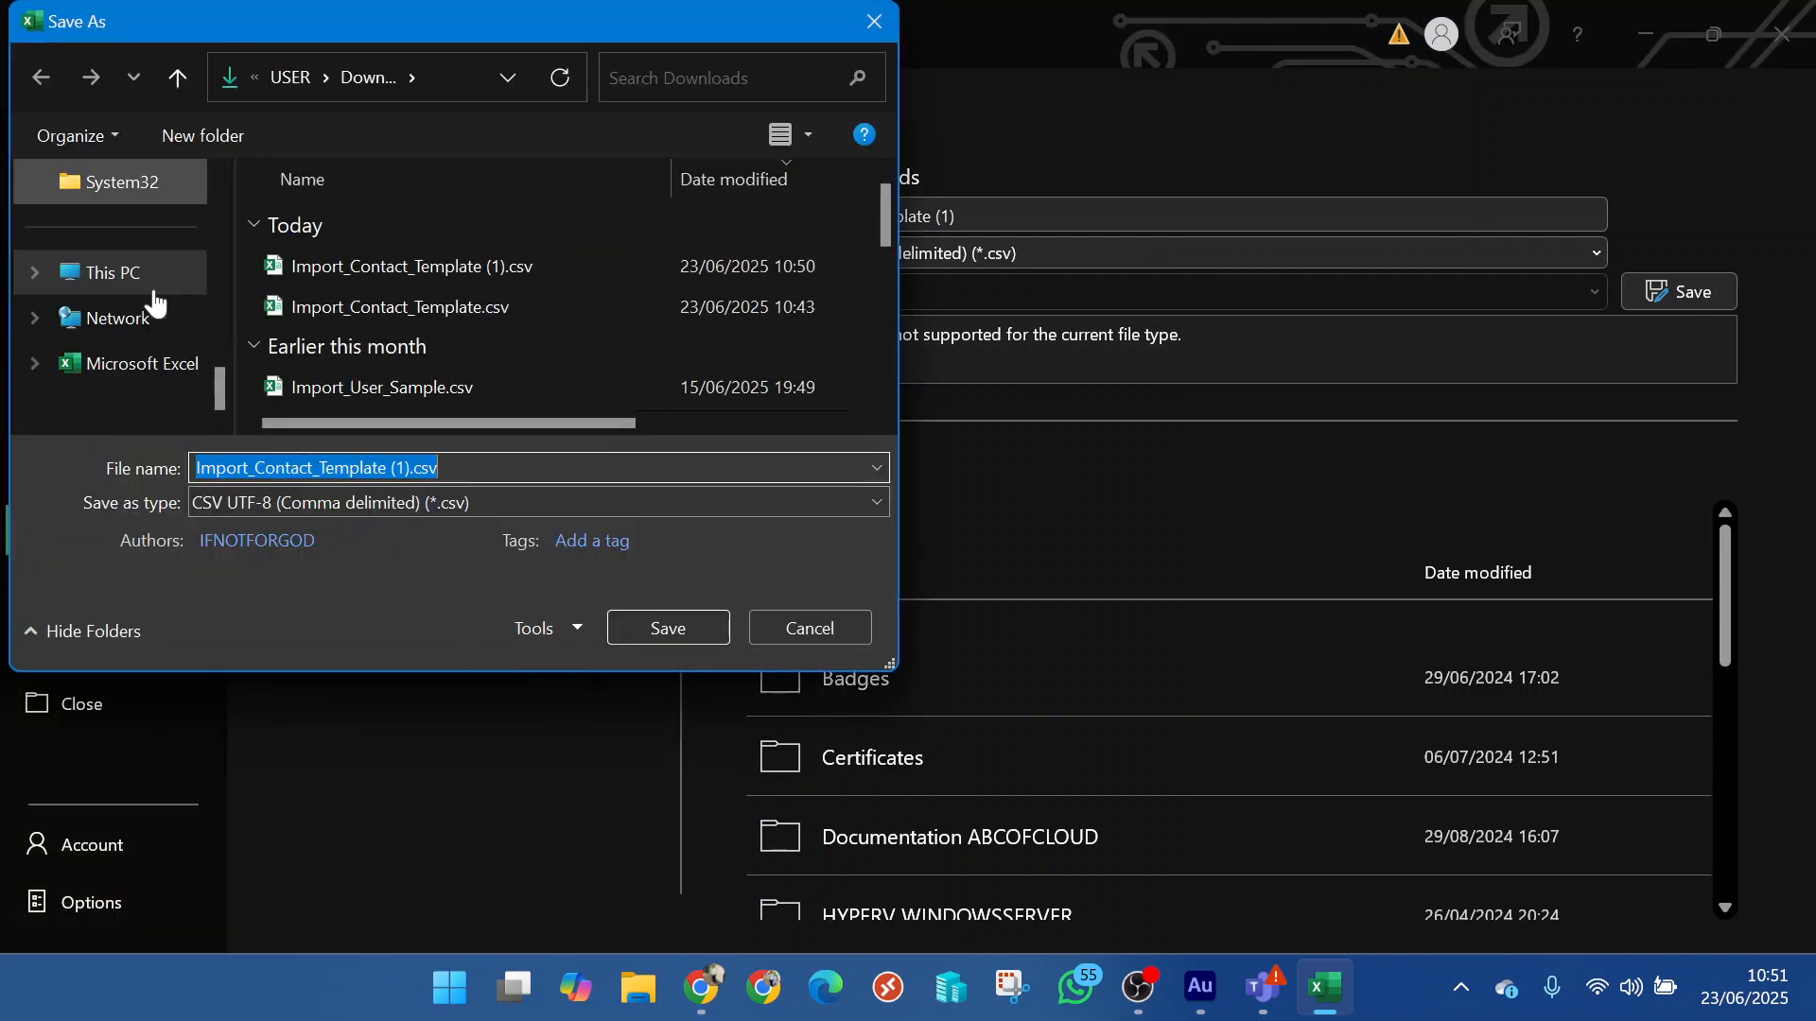
pyautogui.scroll(5, 151, 293)
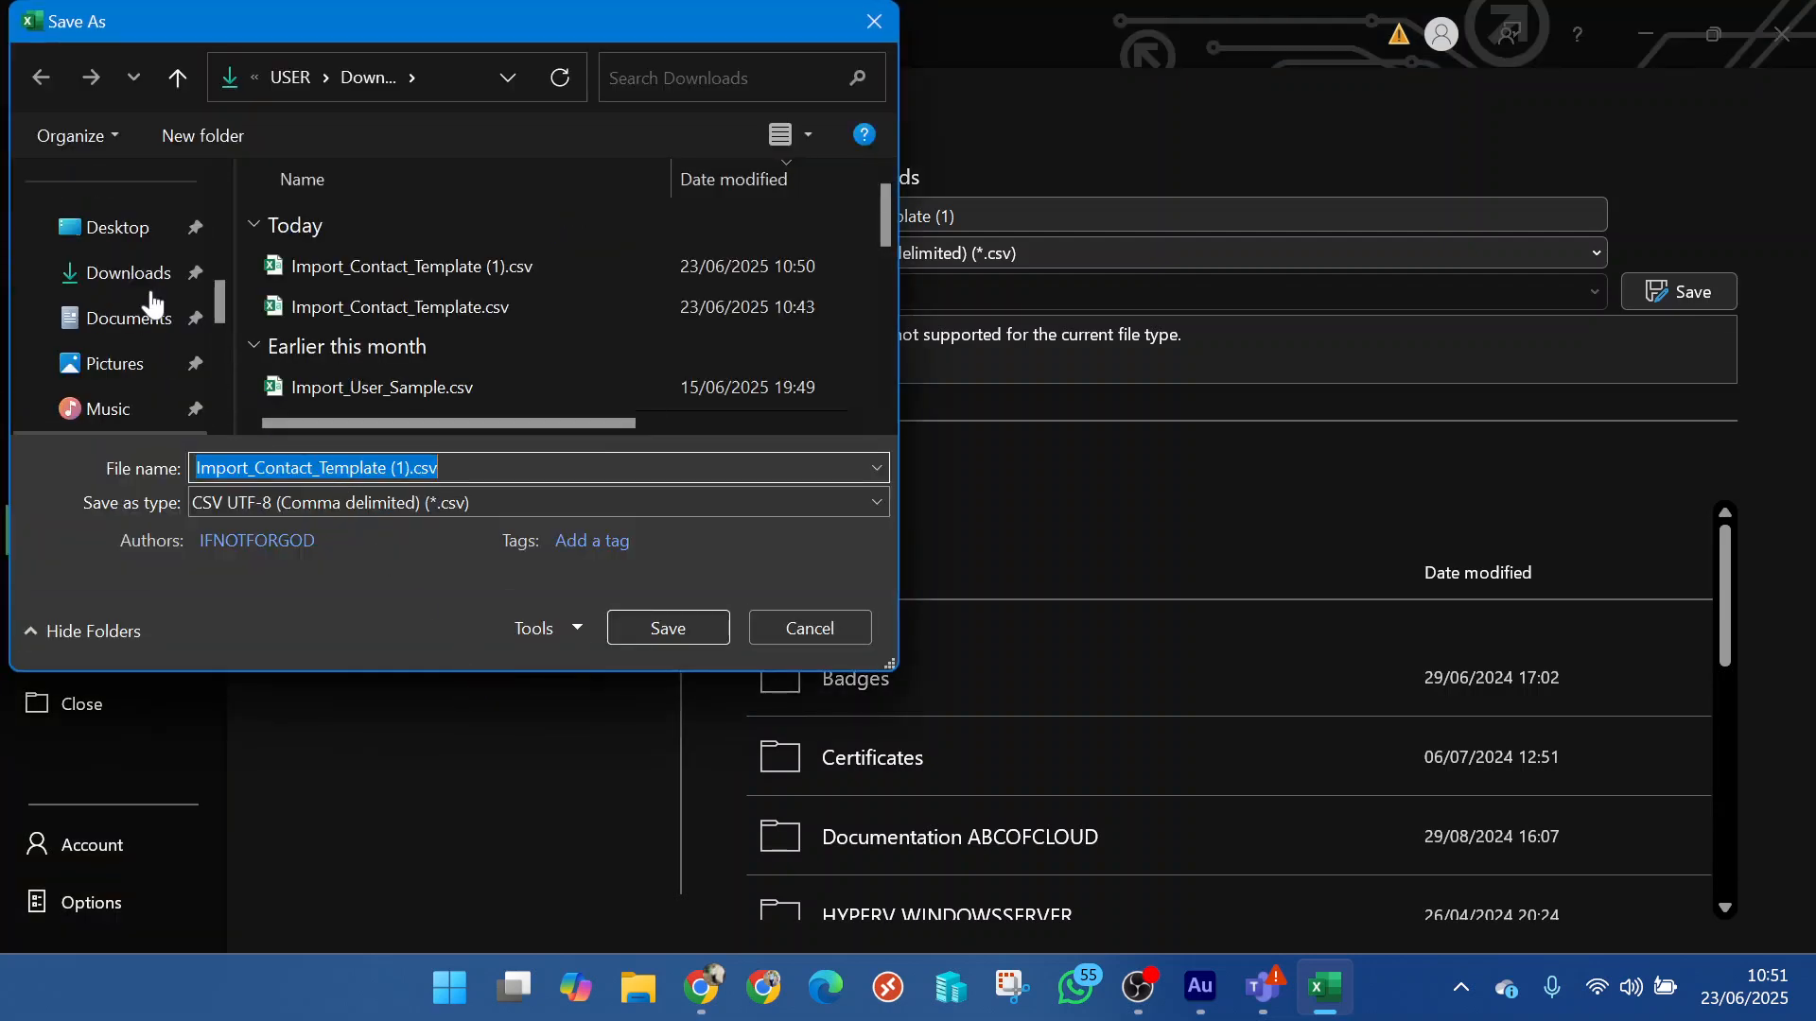
pyautogui.click(128, 284)
pyautogui.click(456, 507)
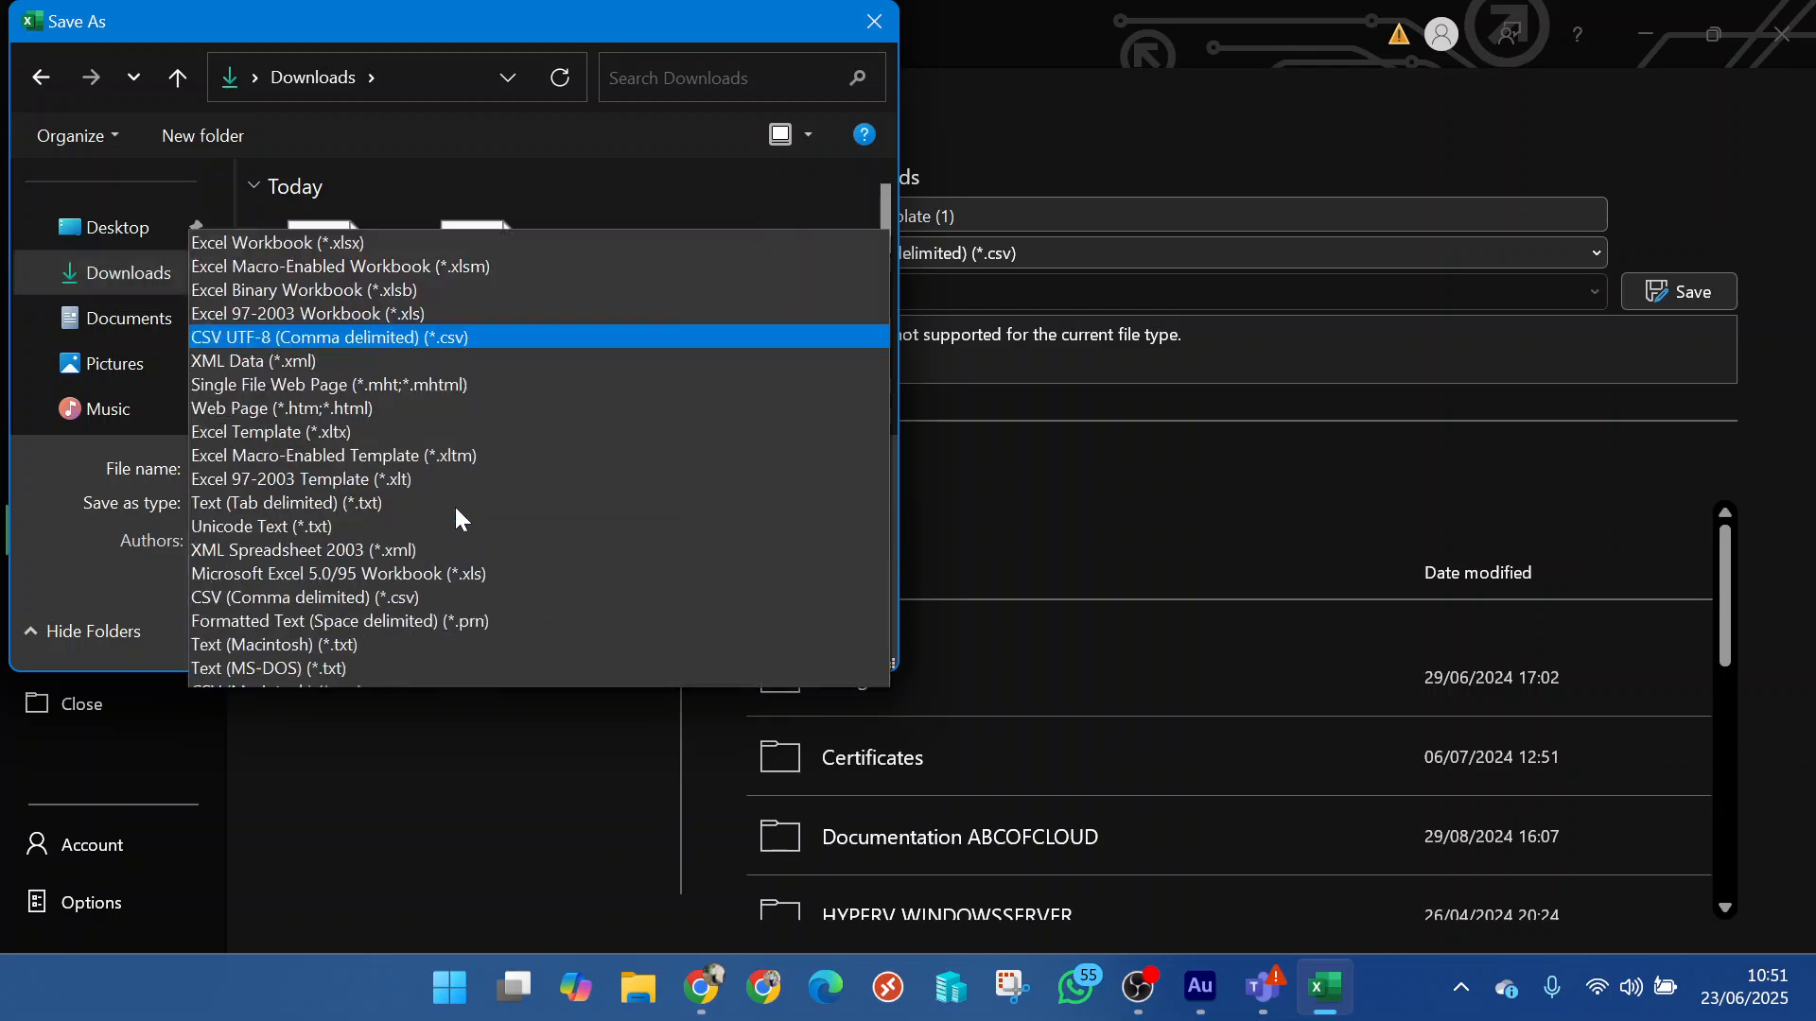
pyautogui.click(302, 108)
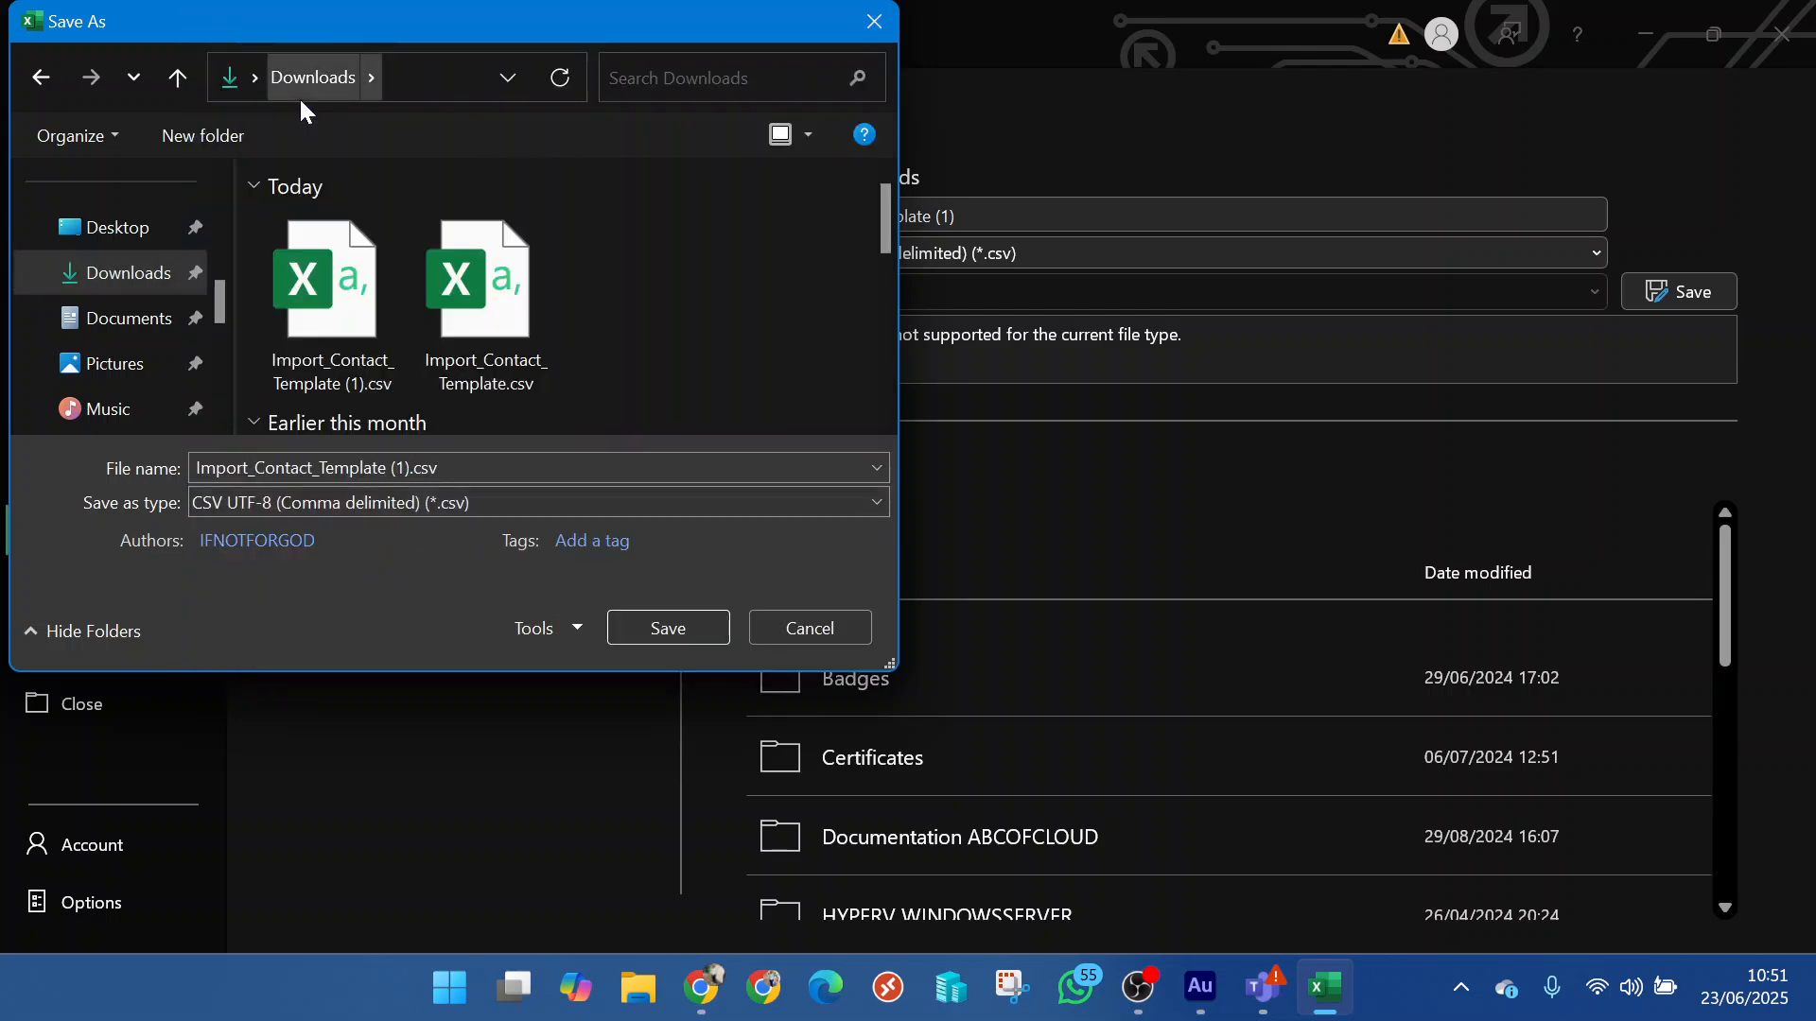
pyautogui.click(668, 629)
pyautogui.click(972, 497)
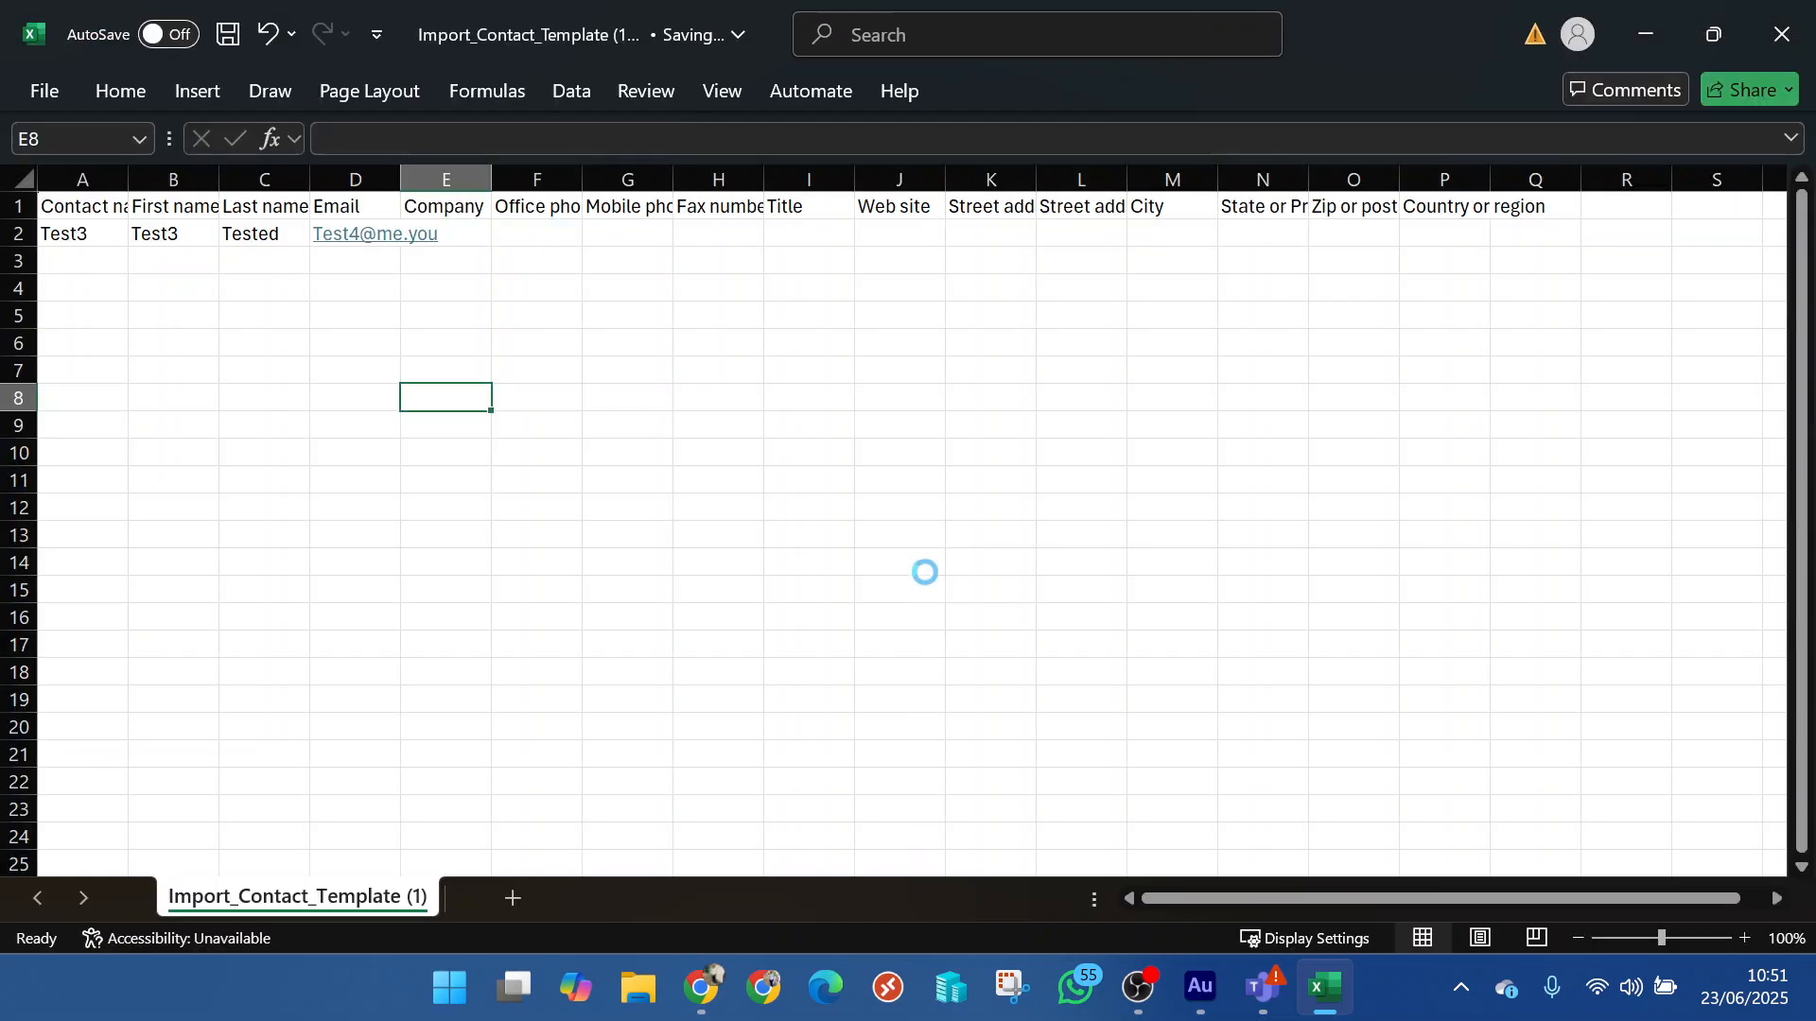
pyautogui.click(1771, 60)
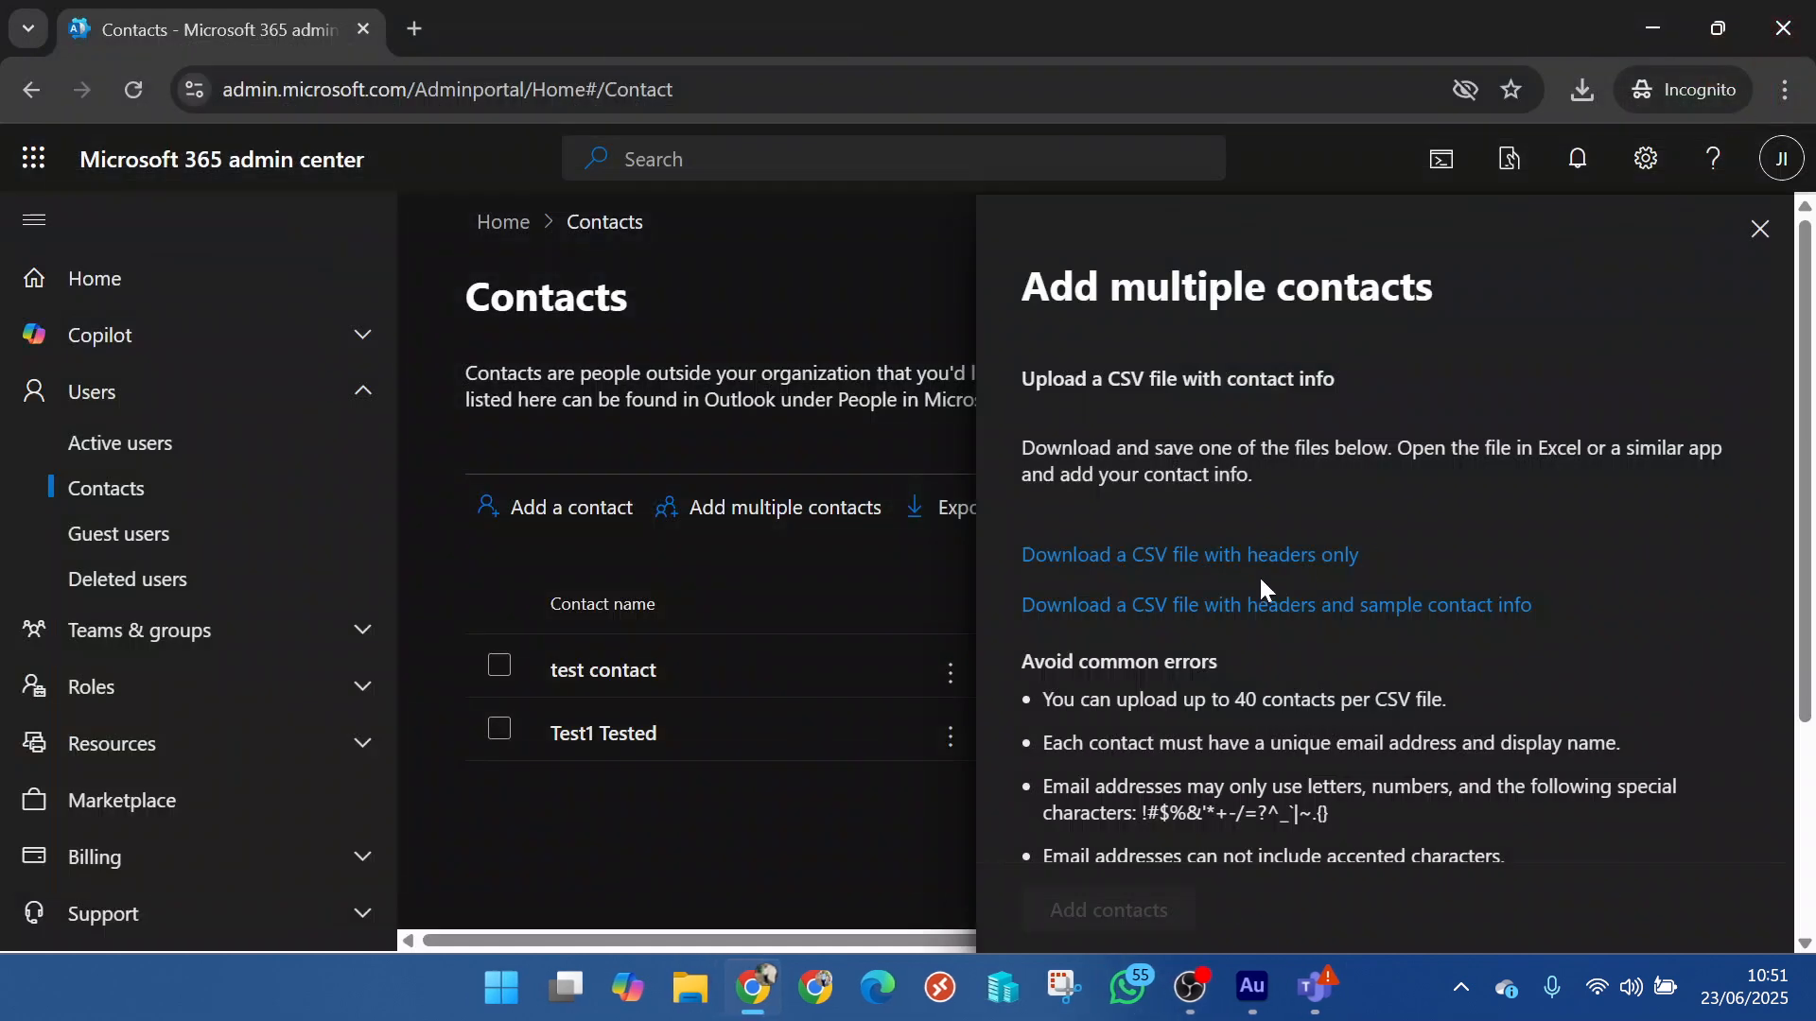
# - Choose Import_Contact_Template (1).csv from Downloads as the contact info file for adding multiple contacts
pyautogui.scroll(-3, 1230, 742)
pyautogui.click(1683, 842)
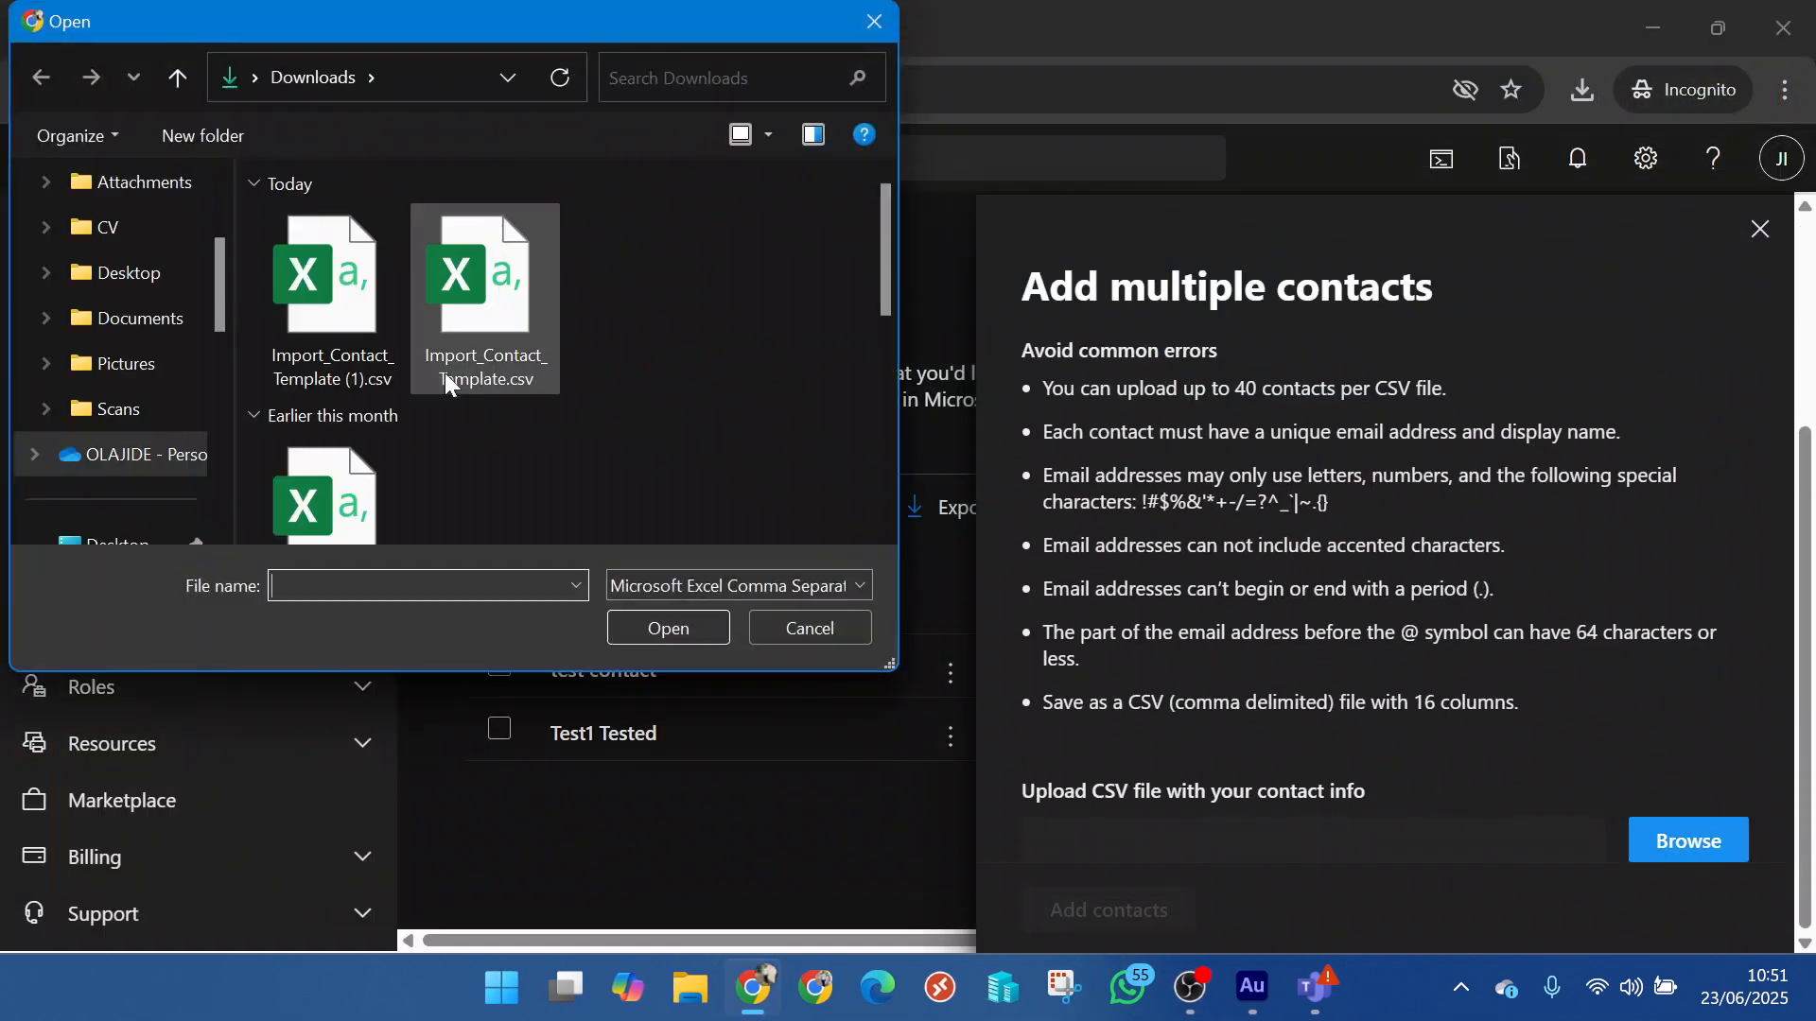
pyautogui.click(371, 315)
pyautogui.click(661, 627)
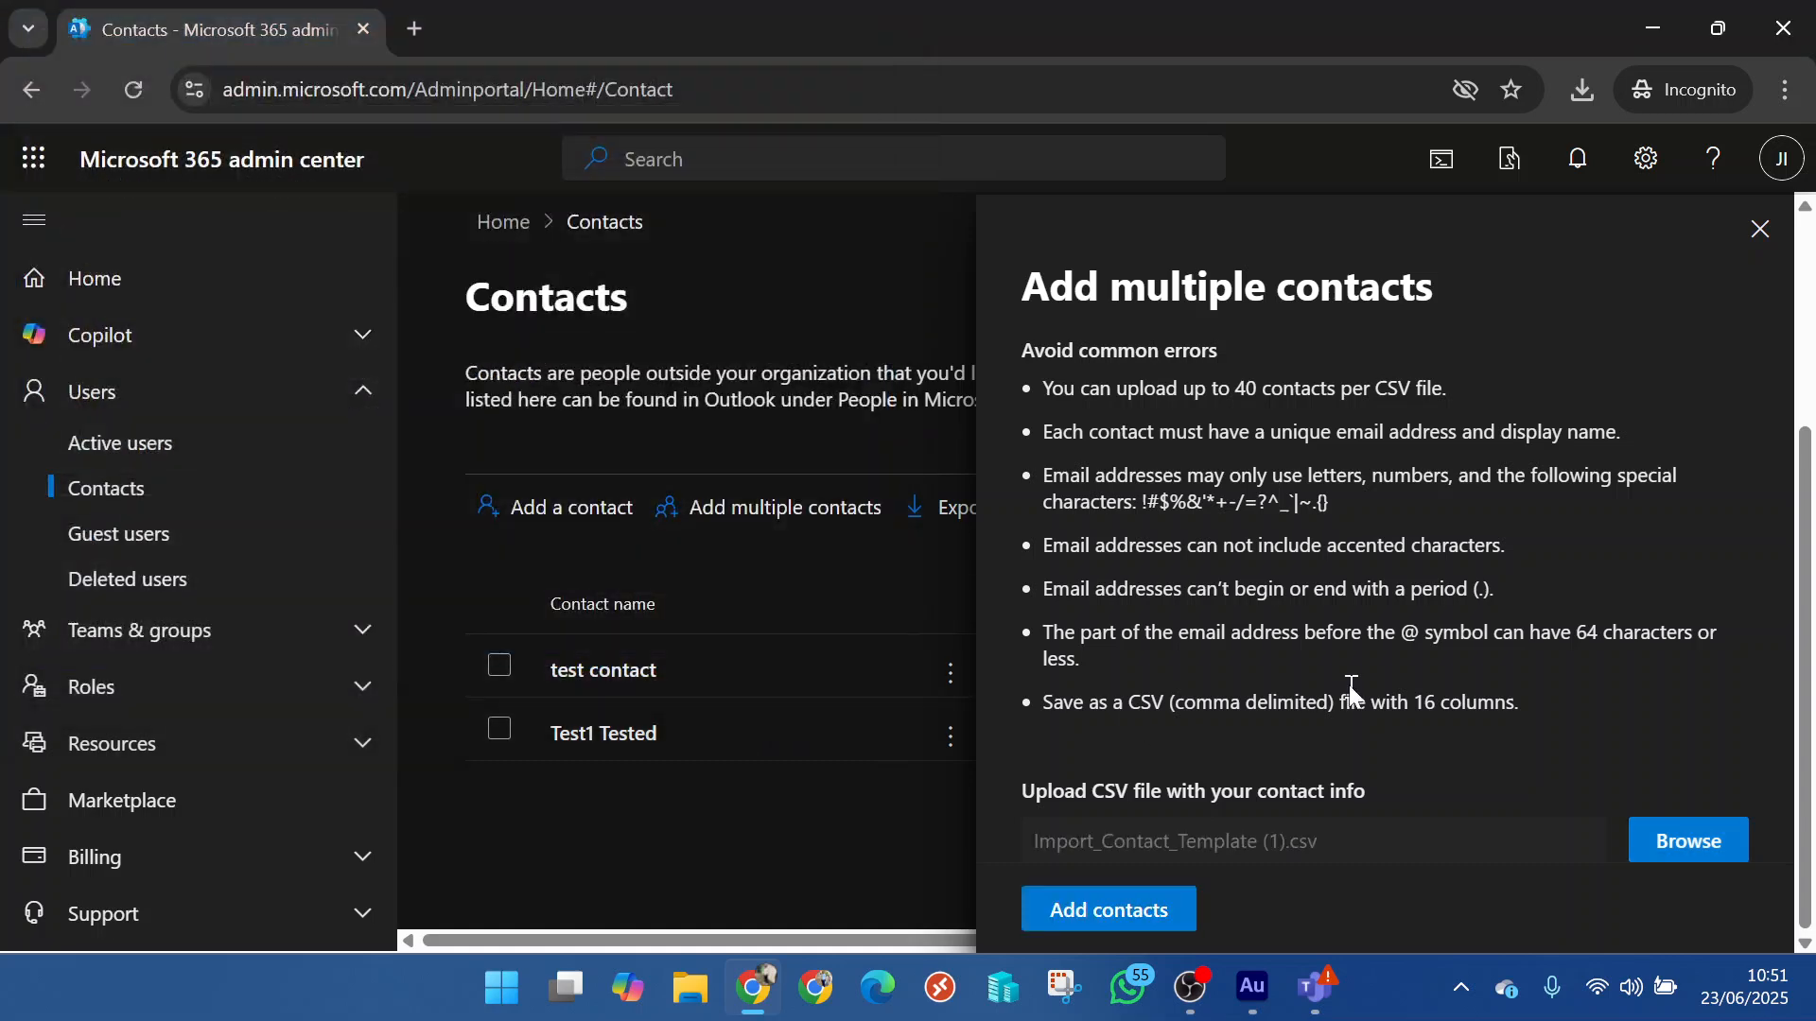
# - Add the contacts from the uploaded CSV, finish the bulk import and check the contacts list
pyautogui.click(1124, 919)
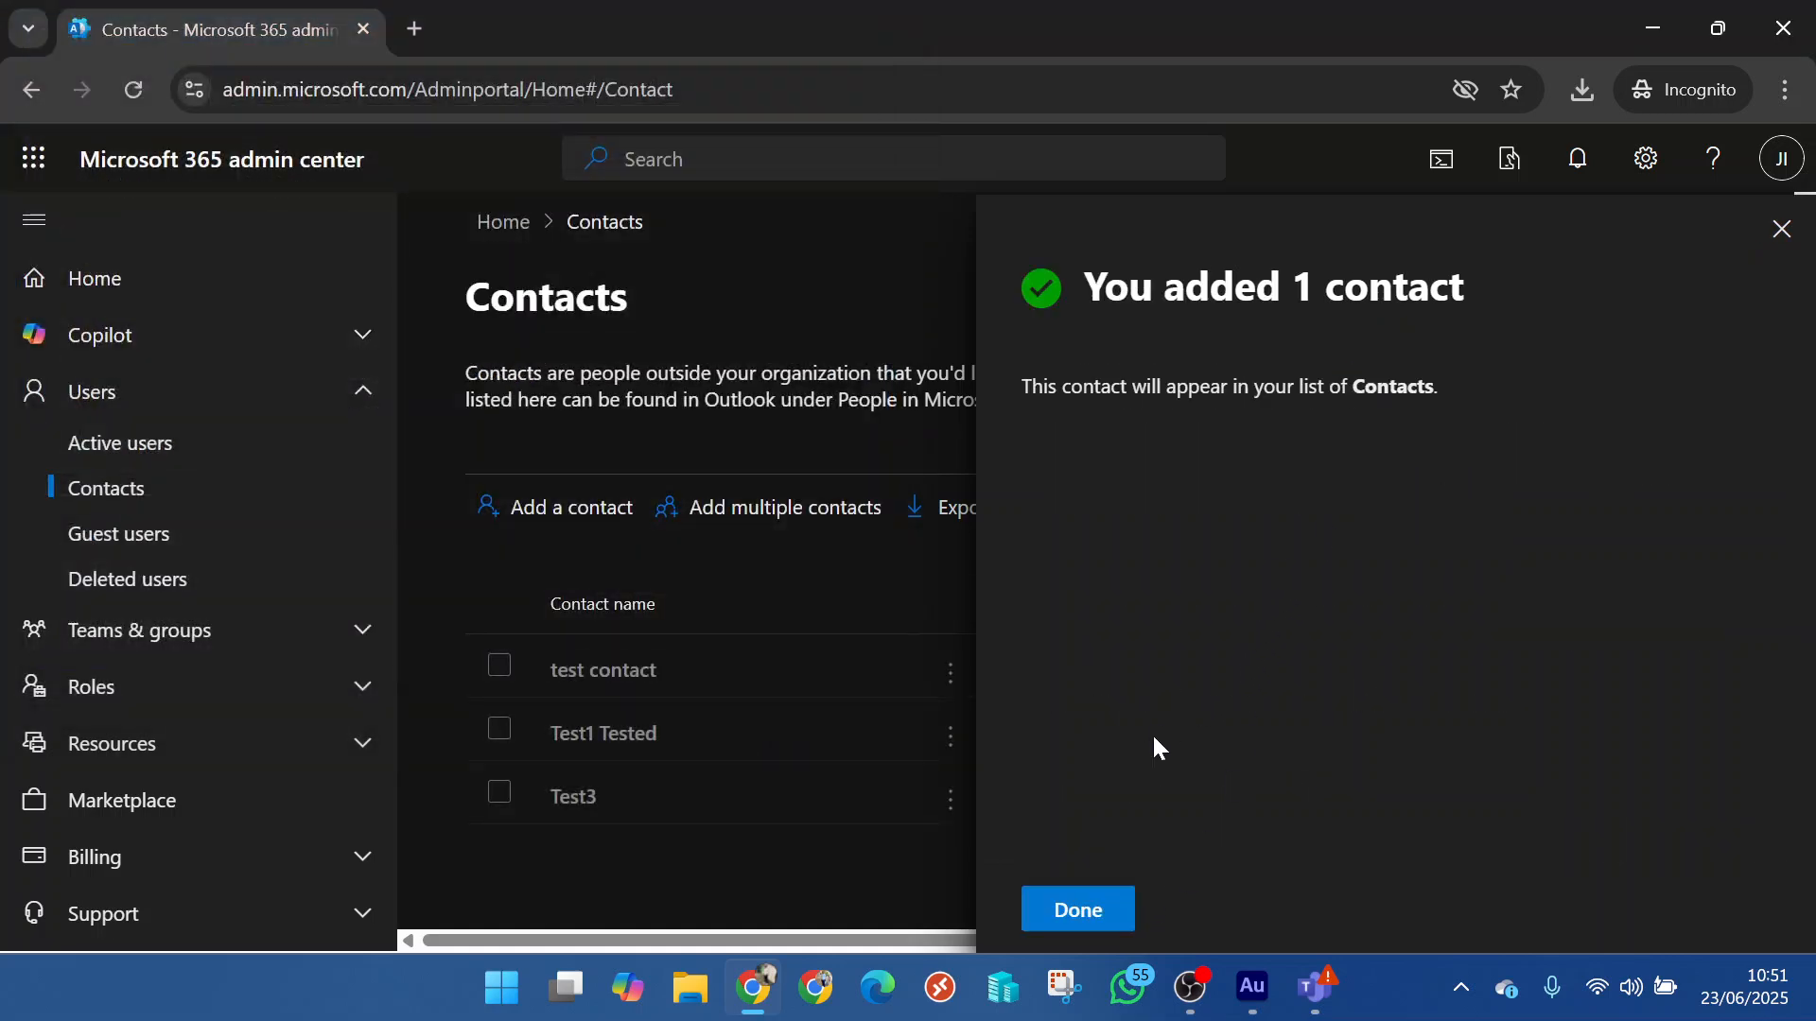
pyautogui.click(1097, 903)
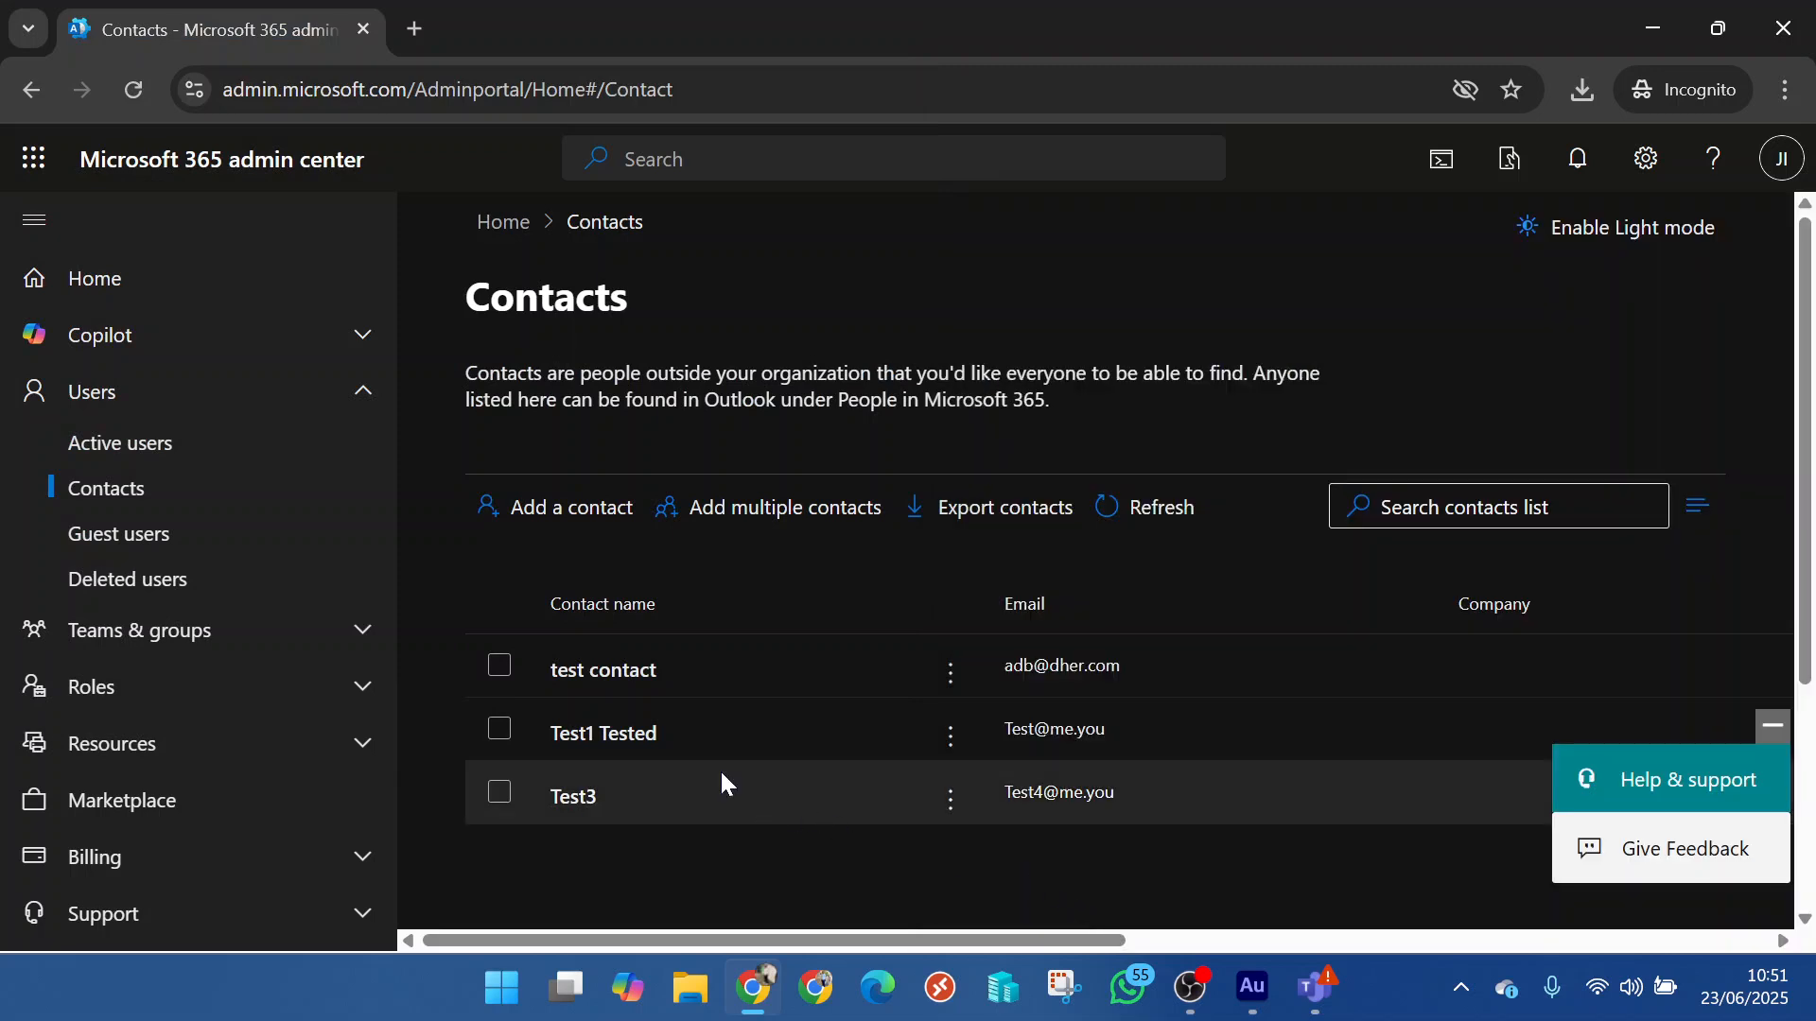
pyautogui.scroll(-2, 751, 761)
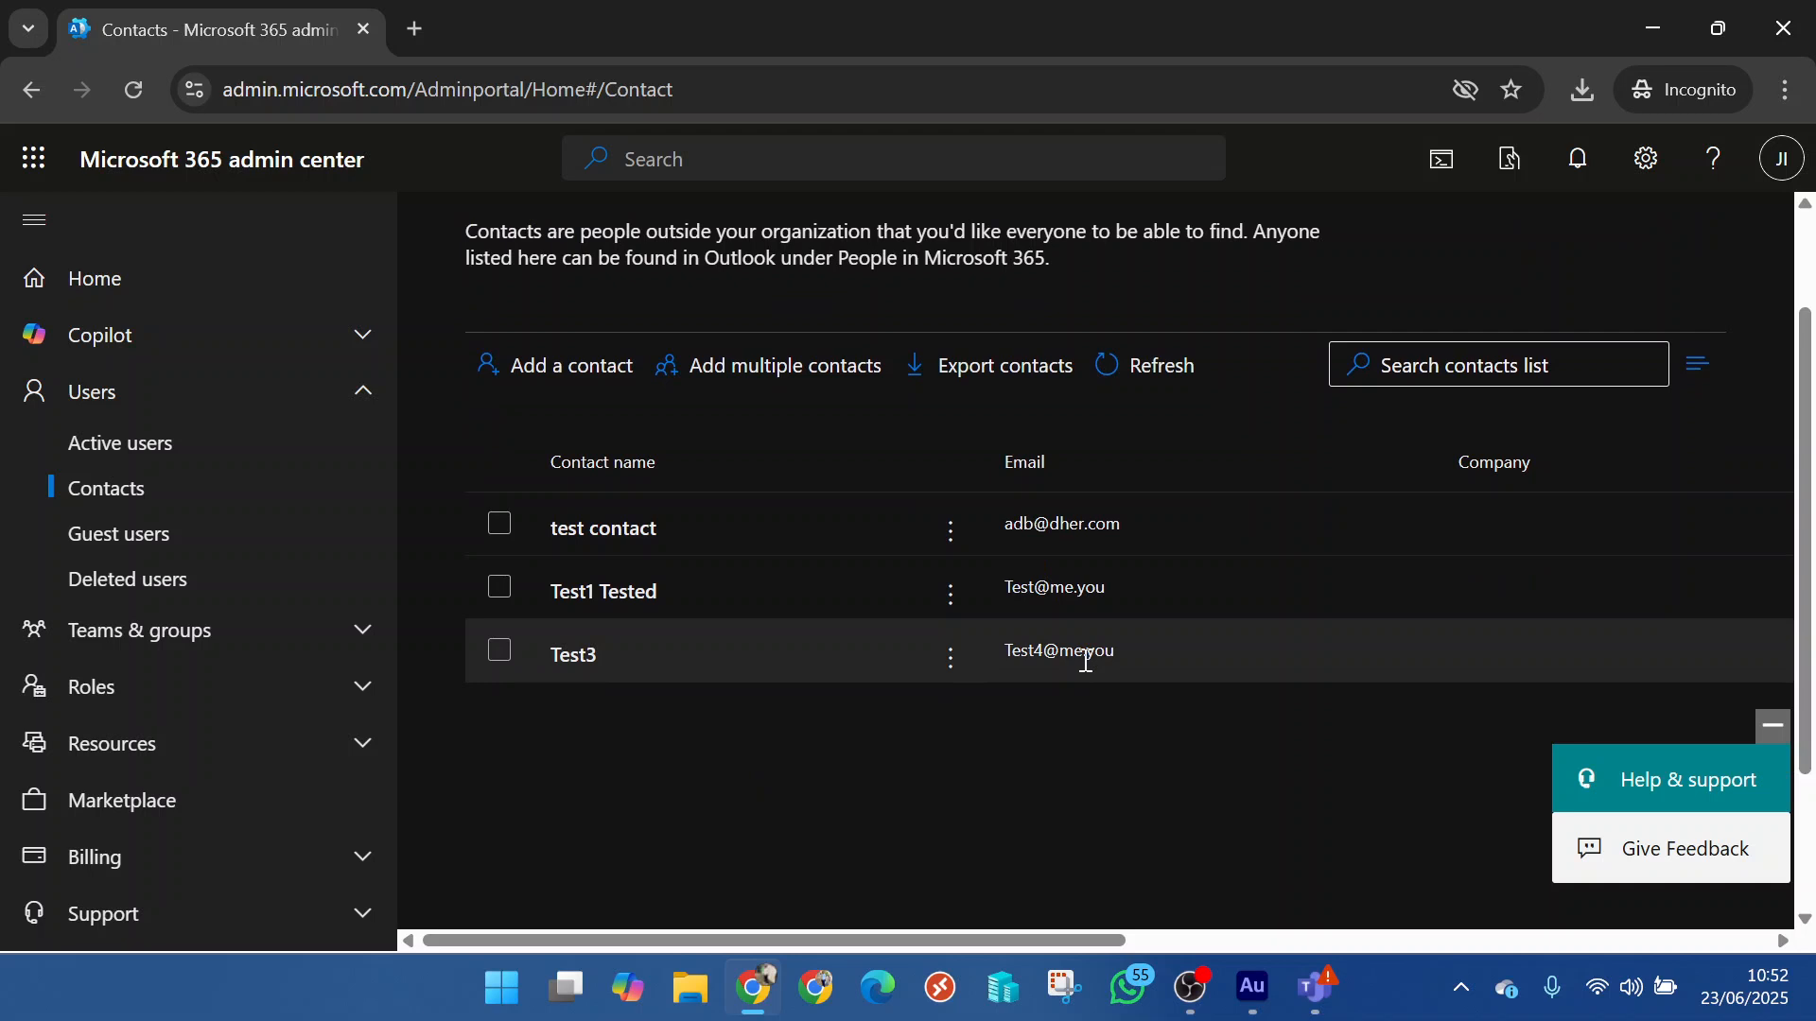